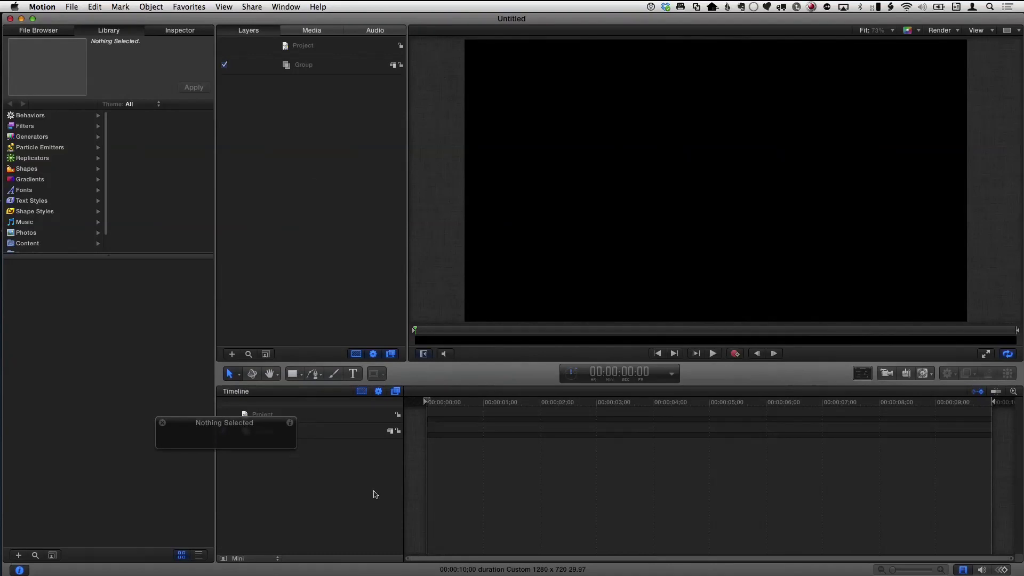
- Create a new text layer reading 'BLOW AWAY' on the canvas
{"action": "left_click", "coordinate": [353, 374]}
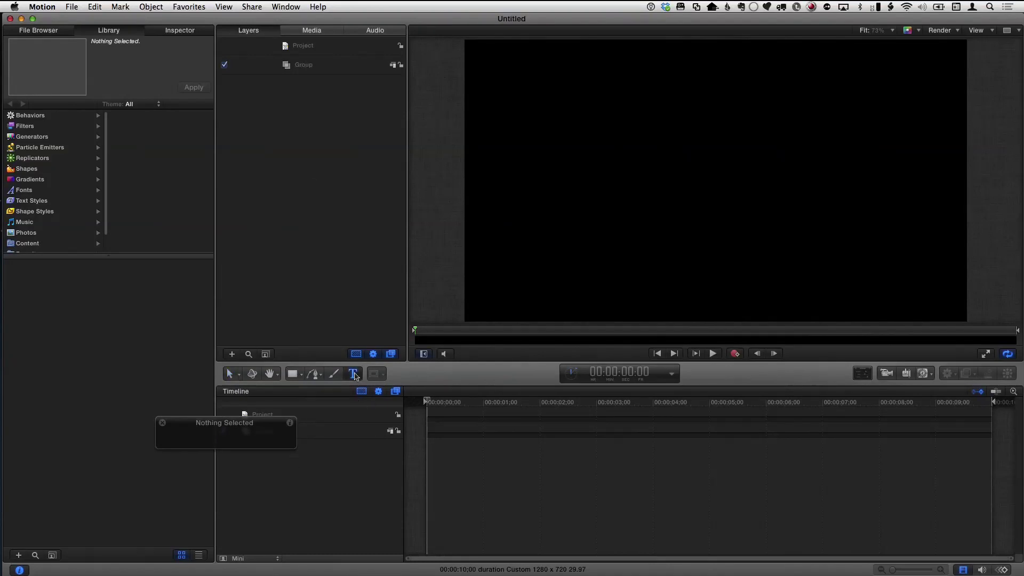
{"action": "left_click", "coordinate": [588, 176]}
{"action": "type", "text": "BLOW"}
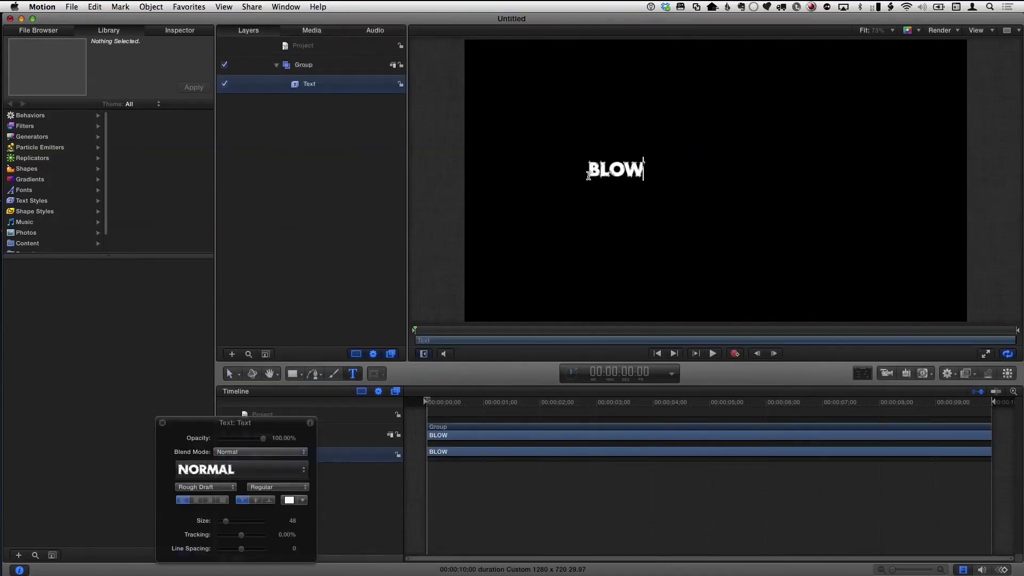
{"action": "type", "text": " AWAY"}
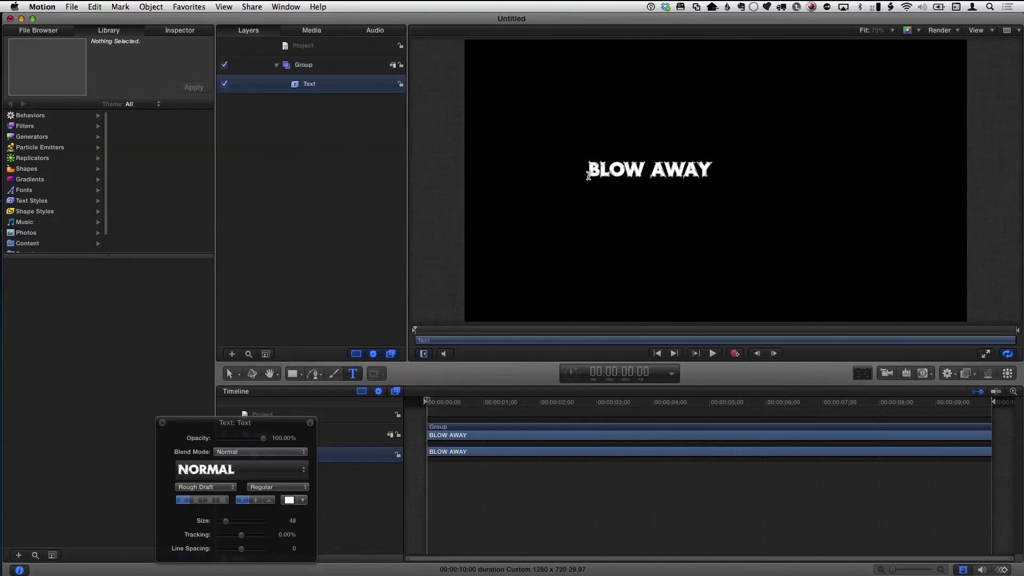
{"action": "key", "text": "Escape"}
- Make BLOW AWAY size 109, centre-aligned and red, with position reset to 0, 0
{"action": "left_click_drag", "start_coordinate": [286, 425], "coordinate": [382, 179]}
{"action": "left_click_drag", "start_coordinate": [323, 274], "coordinate": [334, 274]}
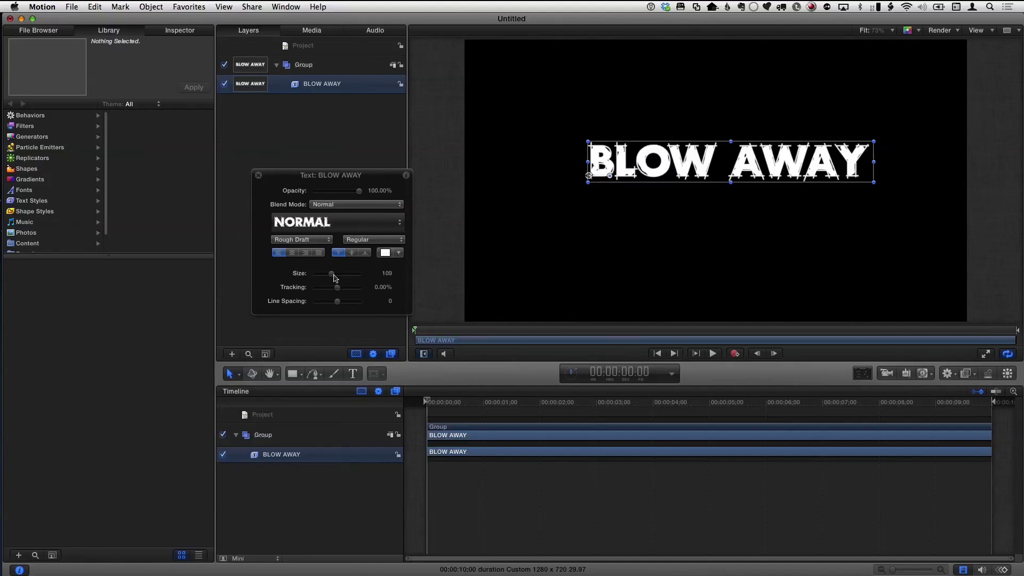
{"action": "left_click", "coordinate": [292, 253]}
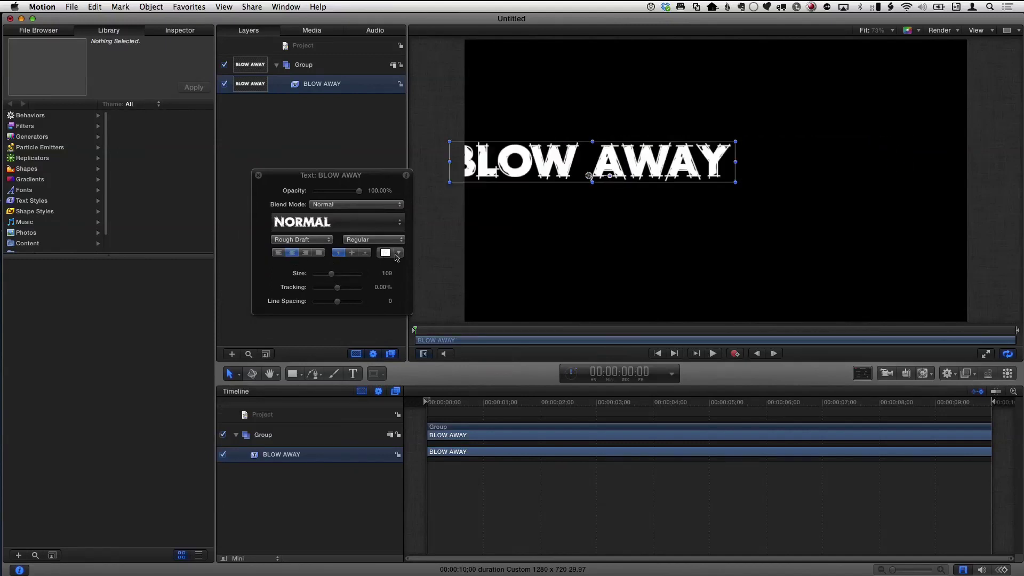
{"action": "left_click_drag", "start_coordinate": [397, 258], "coordinate": [447, 260]}
{"action": "key", "text": "super+3"}
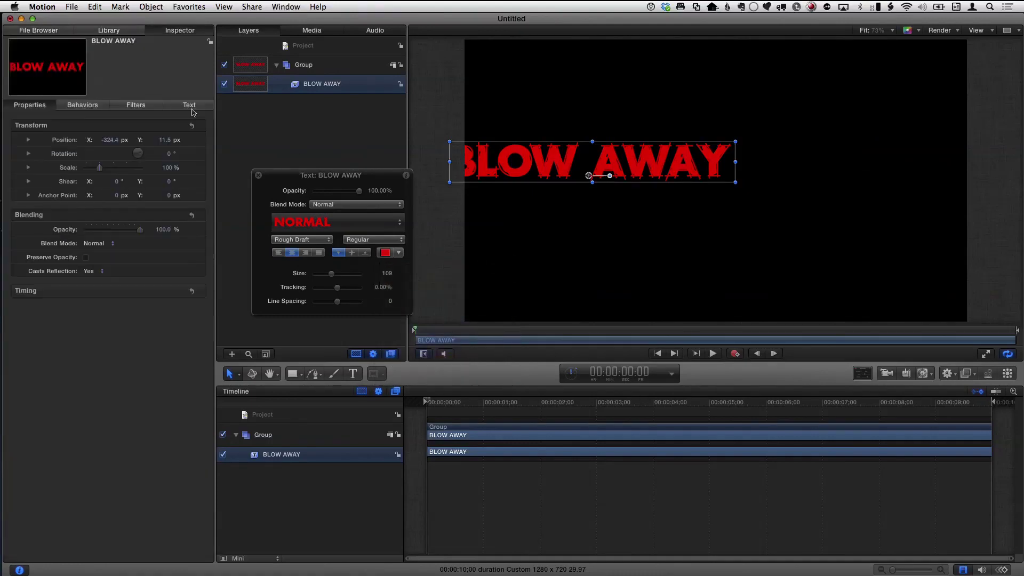
{"action": "left_click", "coordinate": [191, 126]}
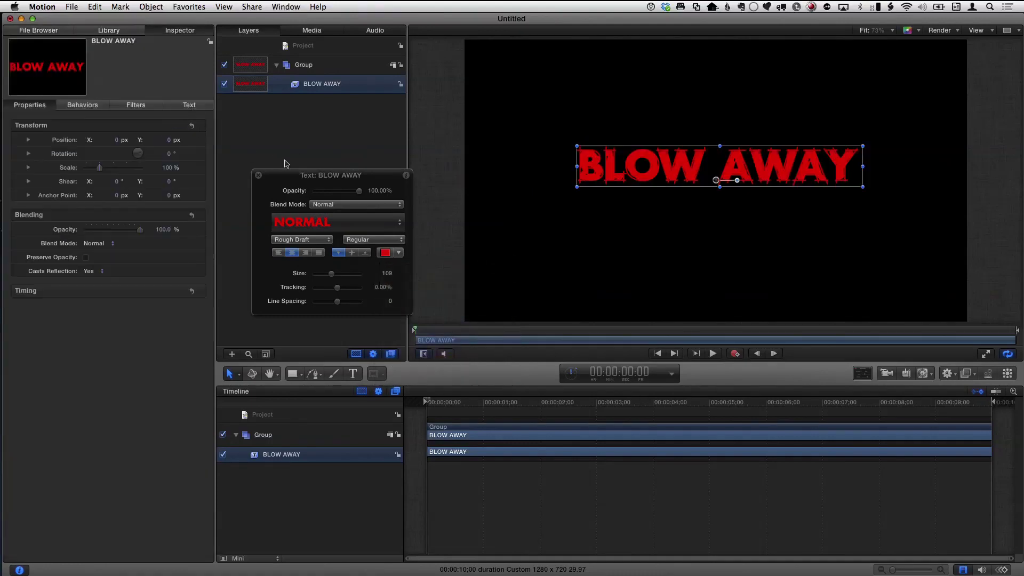
{"action": "left_click_drag", "start_coordinate": [367, 175], "coordinate": [337, 204]}
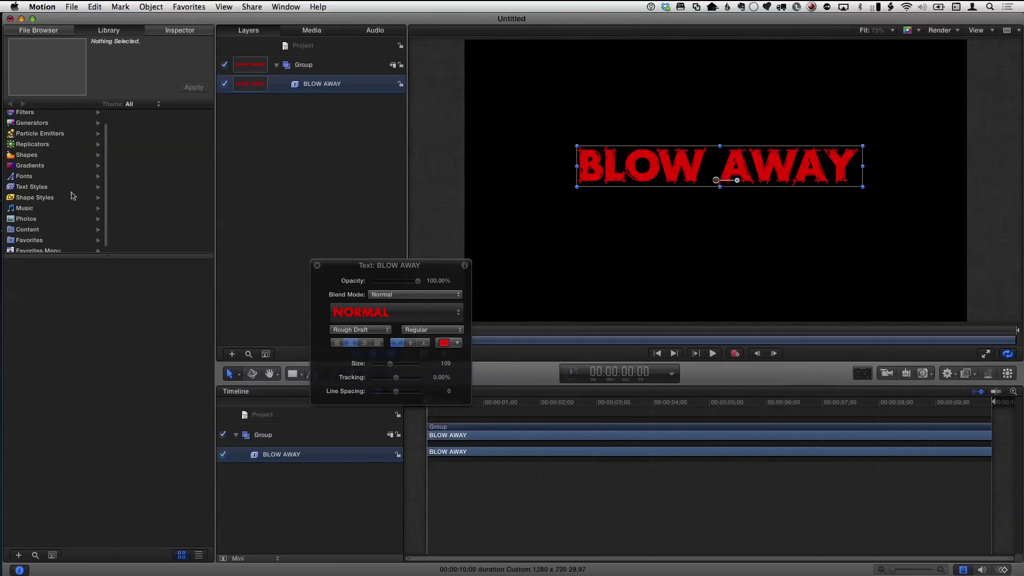
- Search Particle Images for 'neu' and drag Neutron.png into the Group
{"action": "left_click", "coordinate": [40, 225]}
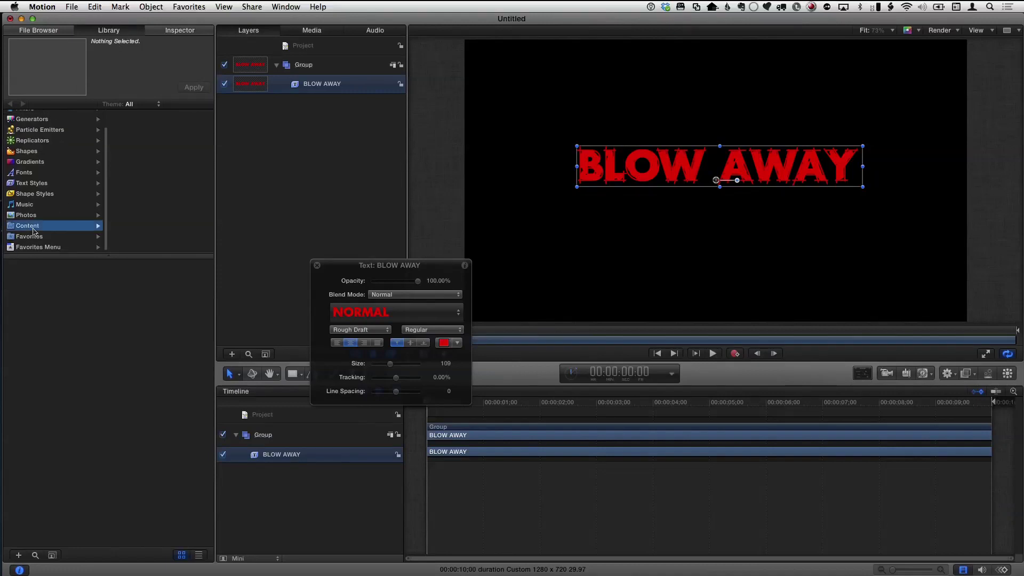
{"action": "scroll", "coordinate": [173, 185], "scroll_direction": "down", "scroll_amount": 5}
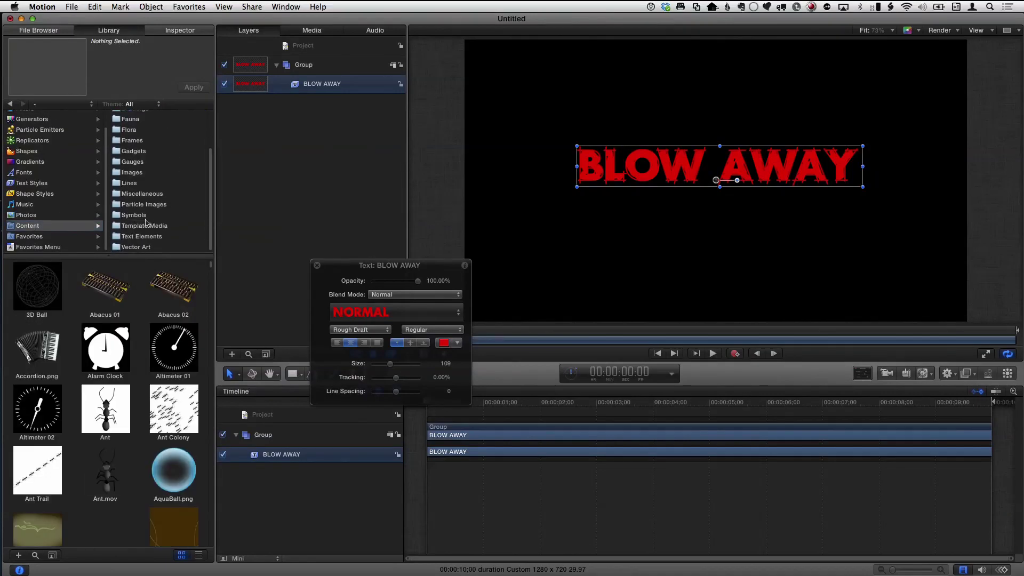
{"action": "left_click", "coordinate": [155, 205]}
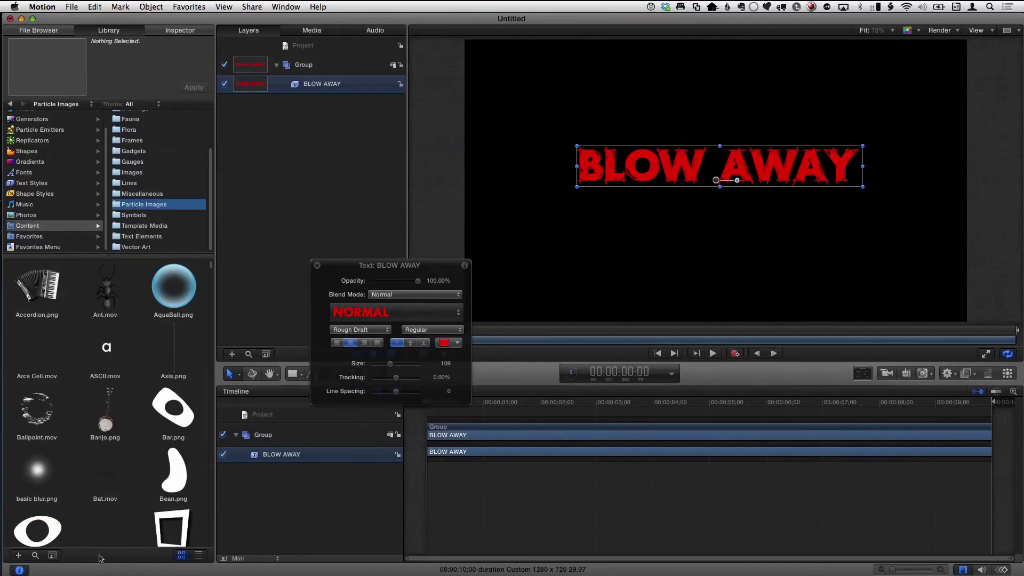
{"action": "left_click", "coordinate": [35, 555]}
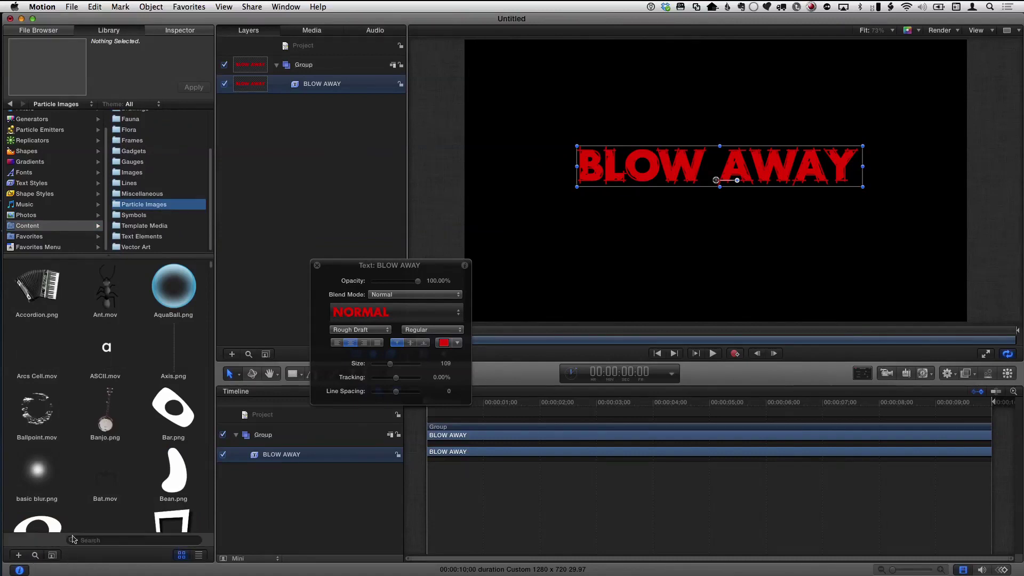
{"action": "left_click", "coordinate": [93, 539]}
{"action": "type", "text": "neu"}
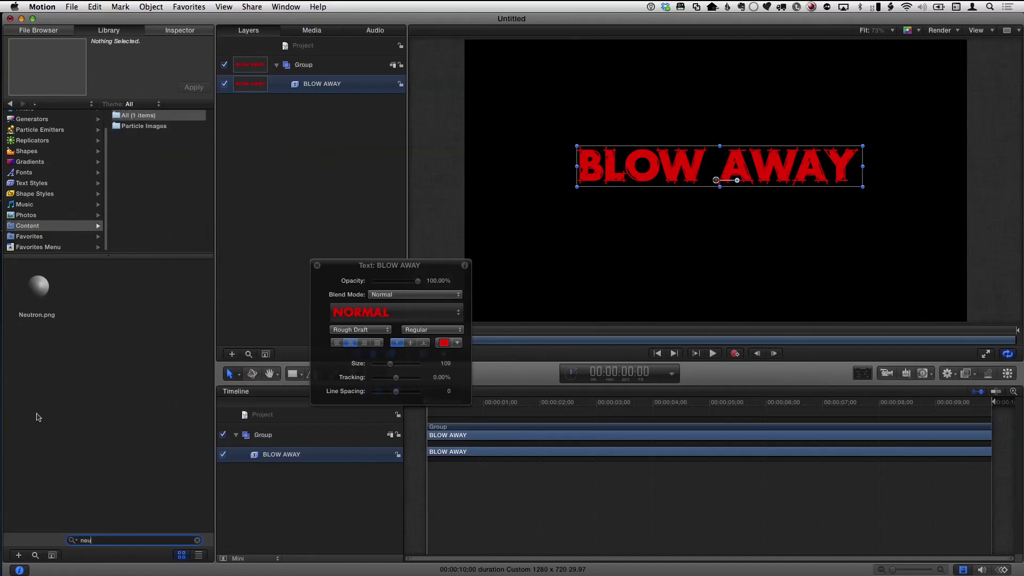
{"action": "left_click_drag", "start_coordinate": [33, 297], "coordinate": [320, 72]}
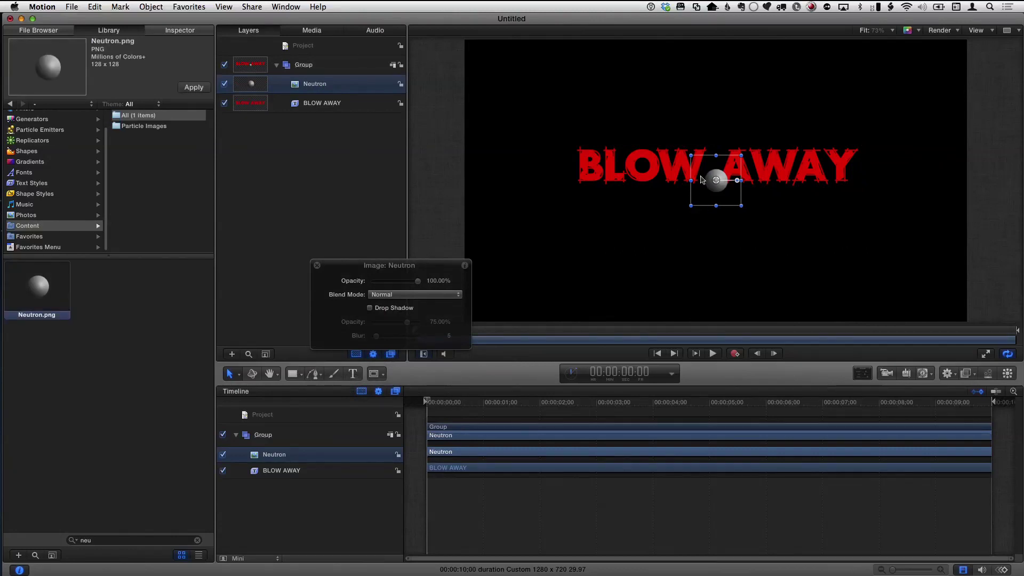
- Replicate Neutron with Image shape sourced from BLOW AWAY, arranged as Random Fill
{"action": "key", "text": "l"}
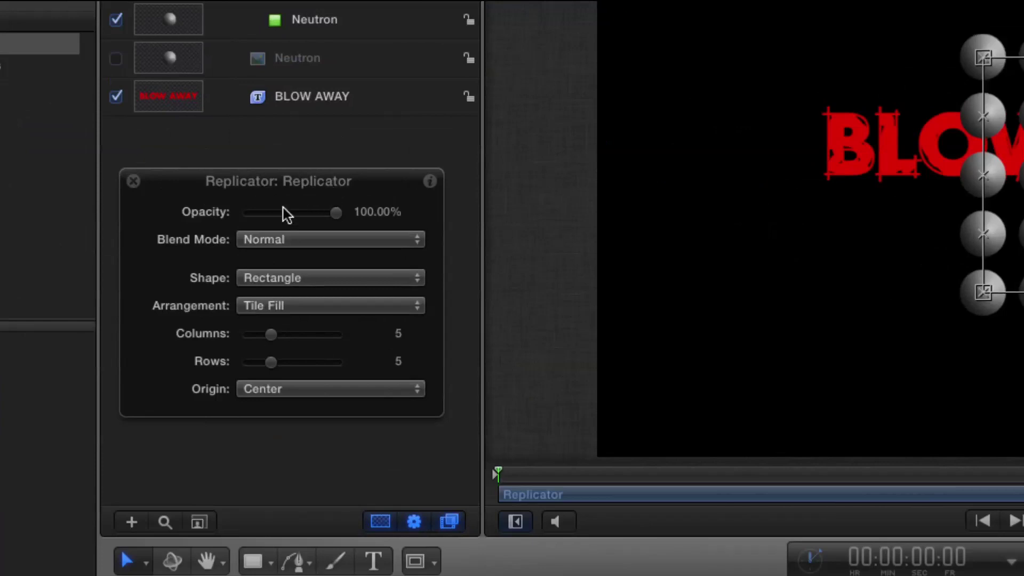
{"action": "left_click", "coordinate": [282, 282]}
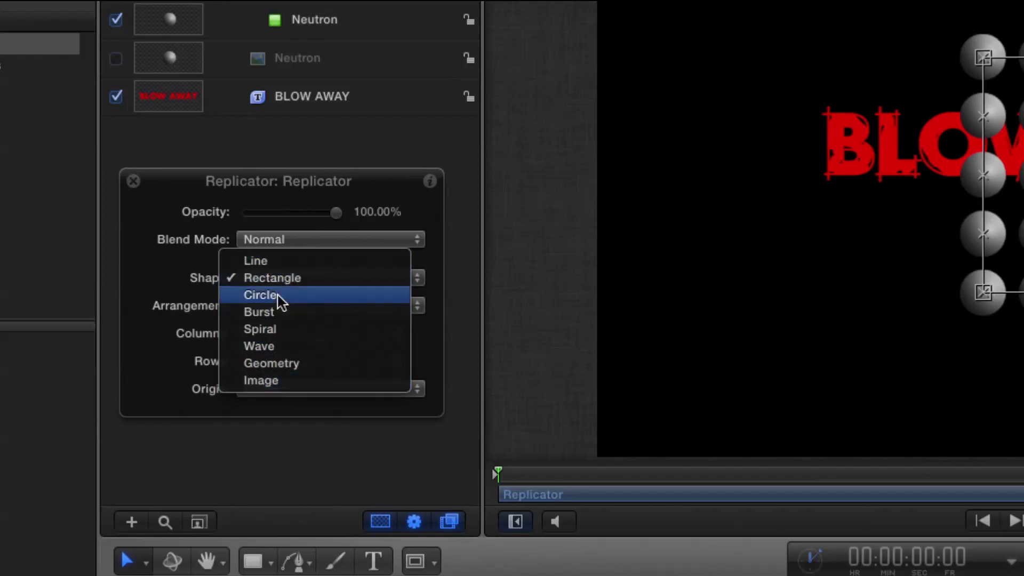
{"action": "left_click", "coordinate": [287, 382]}
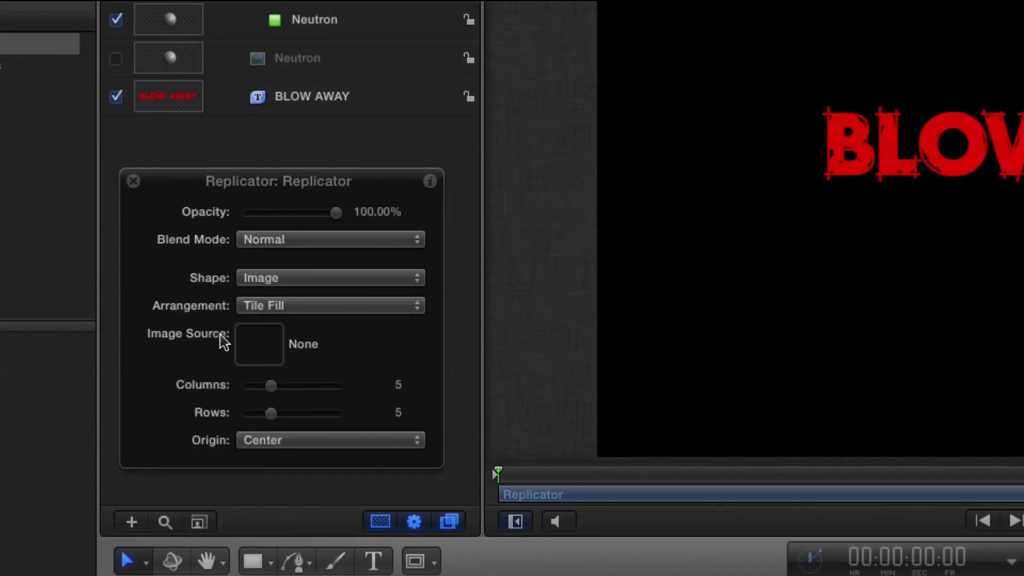
{"action": "left_click_drag", "start_coordinate": [258, 97], "coordinate": [268, 345]}
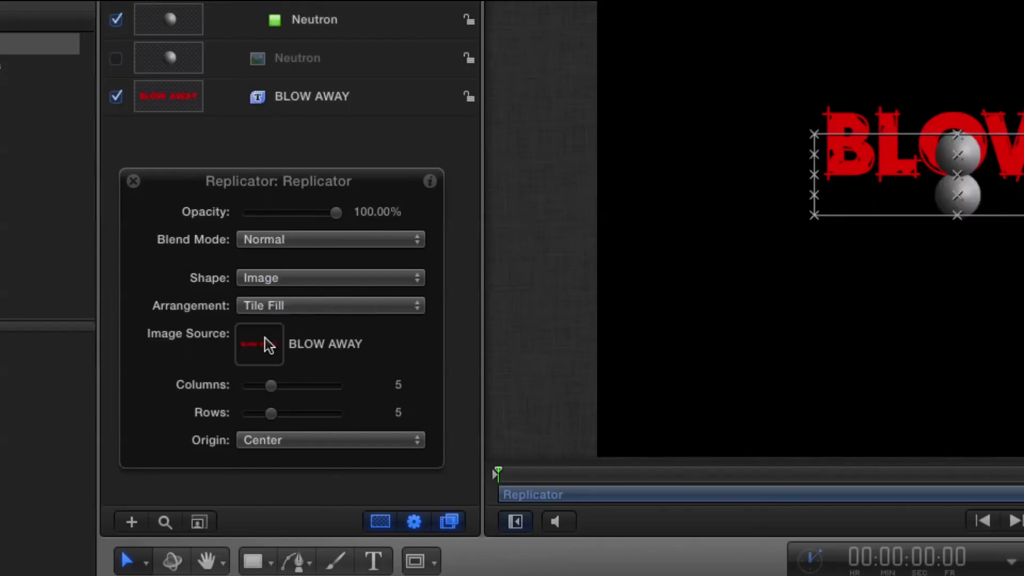
{"action": "left_click", "coordinate": [319, 306]}
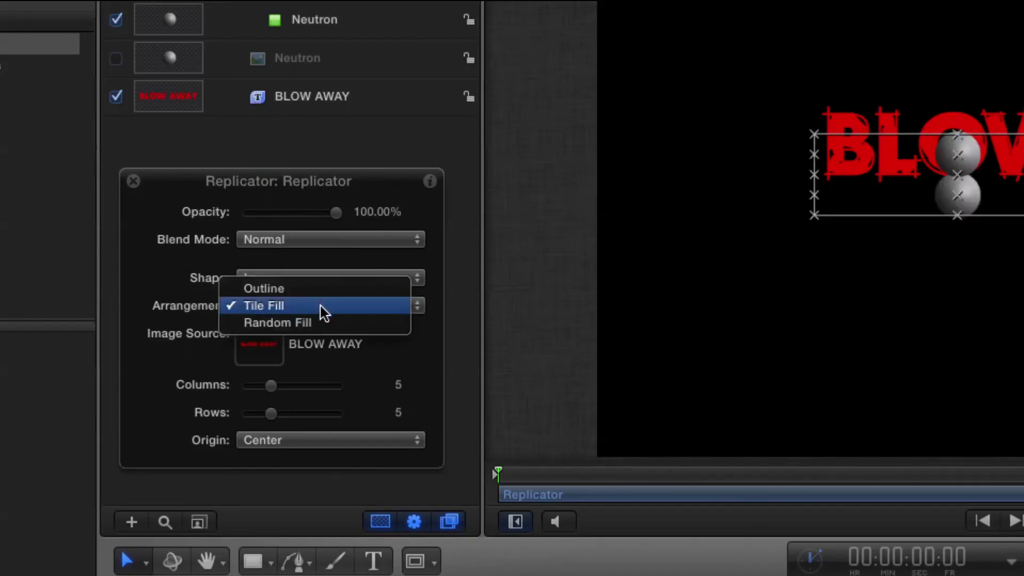
{"action": "left_click", "coordinate": [320, 323]}
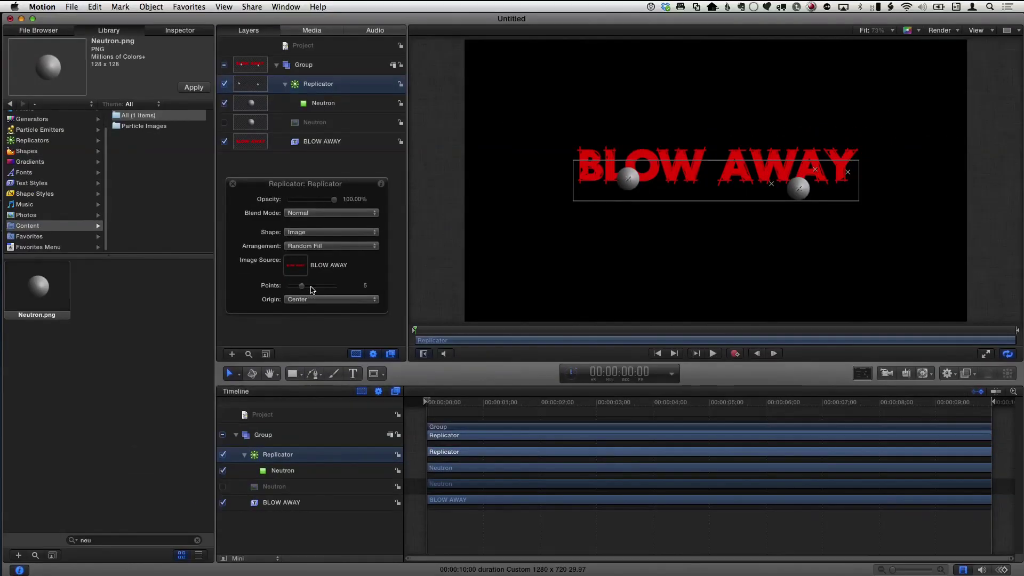
- Give the replicator 757 points, 46% scale and 1% alpha cutoff, and hide BLOW AWAY
{"action": "left_click_drag", "start_coordinate": [311, 287], "coordinate": [386, 284]}
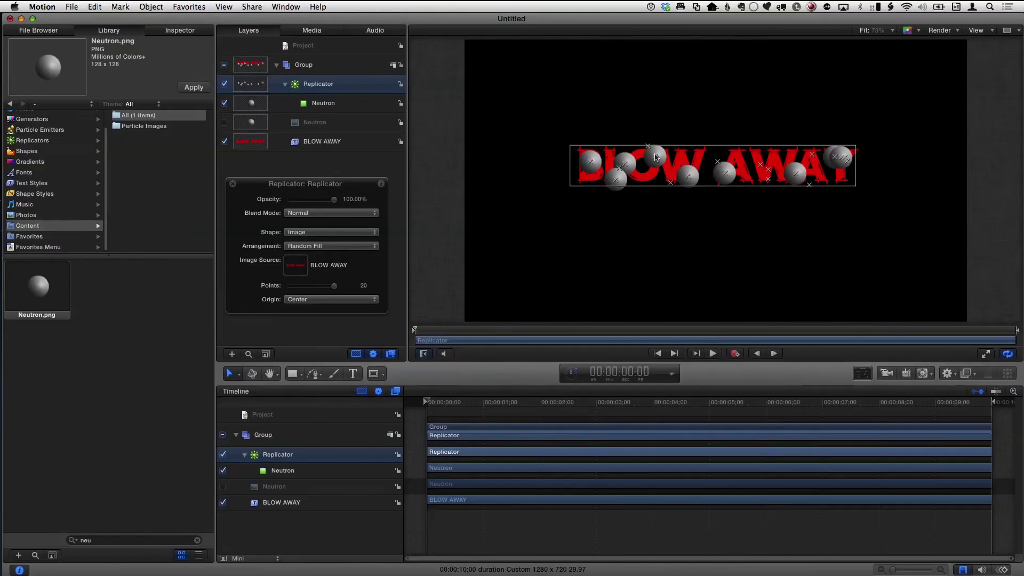
{"action": "left_click", "coordinate": [170, 33]}
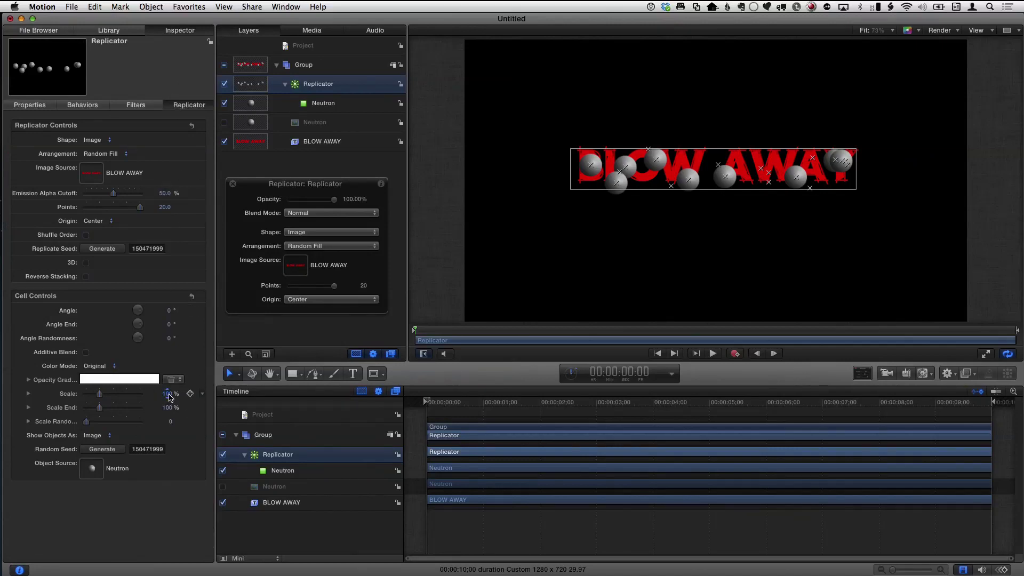
{"action": "left_click_drag", "start_coordinate": [169, 397], "coordinate": [142, 398]}
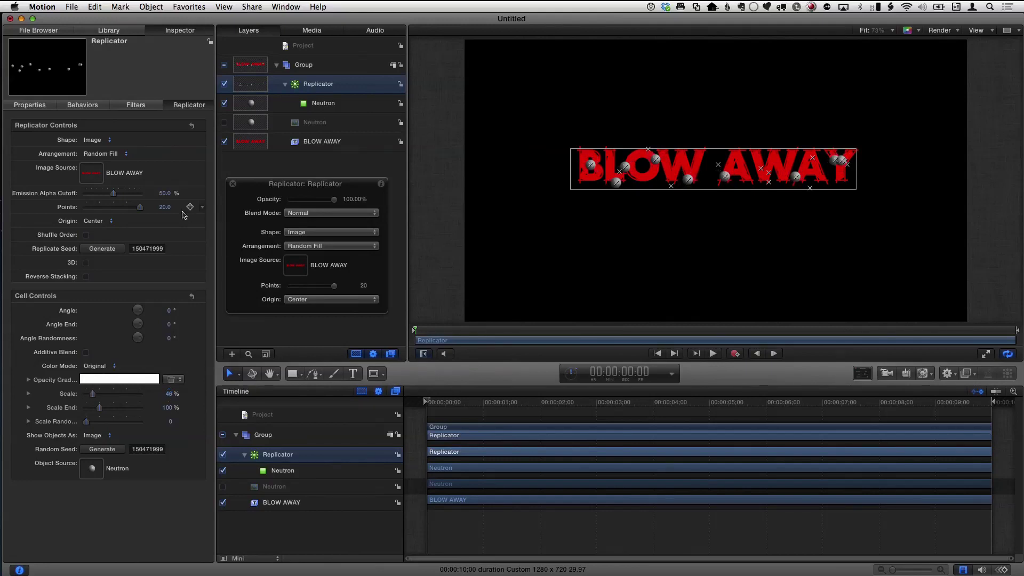
{"action": "left_click_drag", "start_coordinate": [162, 210], "coordinate": [245, 209]}
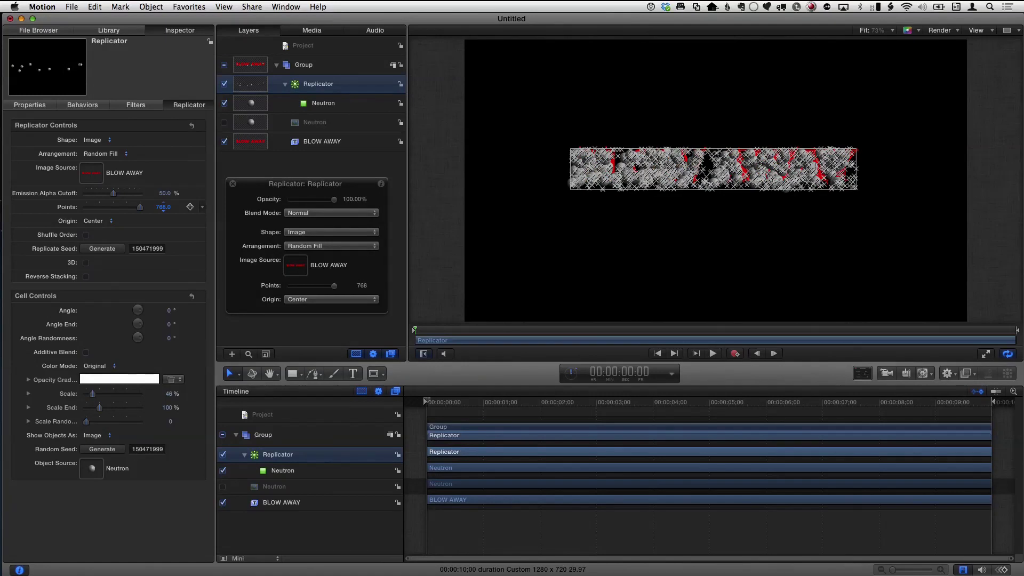
{"action": "left_click_drag", "start_coordinate": [246, 209], "coordinate": [73, 193]}
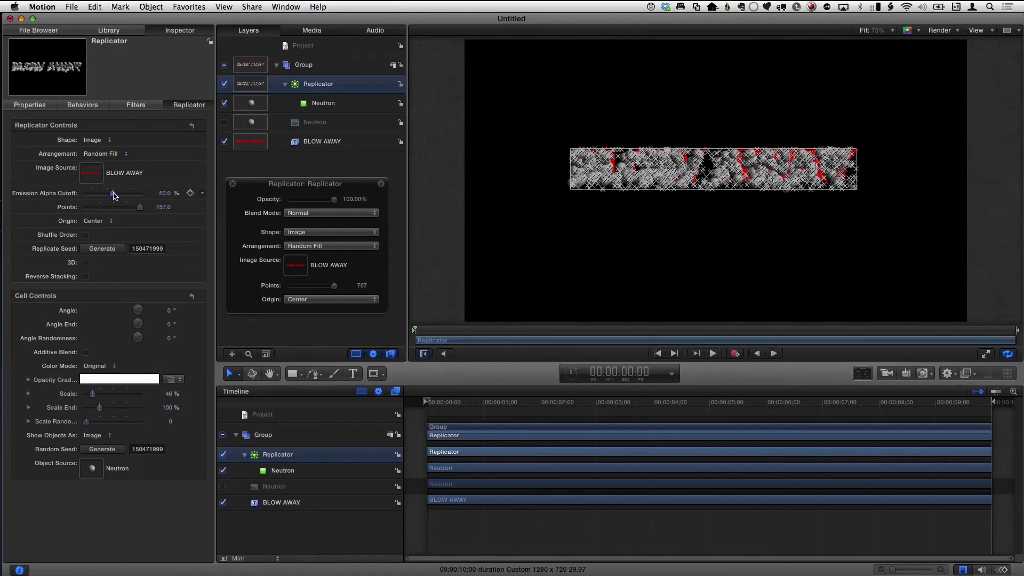
{"action": "left_click_drag", "start_coordinate": [114, 196], "coordinate": [84, 198]}
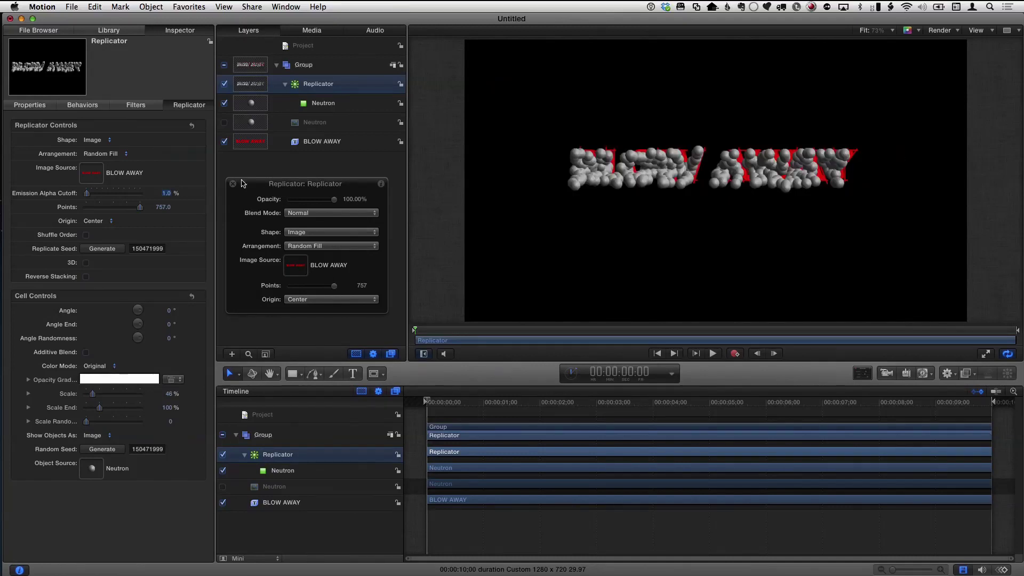
{"action": "left_click", "coordinate": [224, 141]}
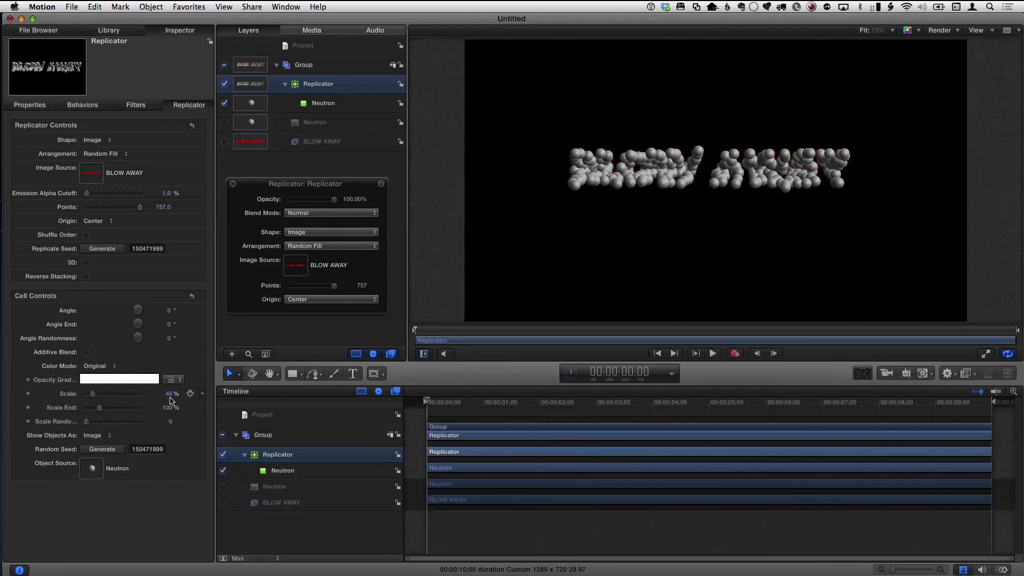
- Set the sphere scale to 20% and raise the point count for denser lettering
{"action": "type", "text": "20"}
{"action": "key", "text": "Return"}
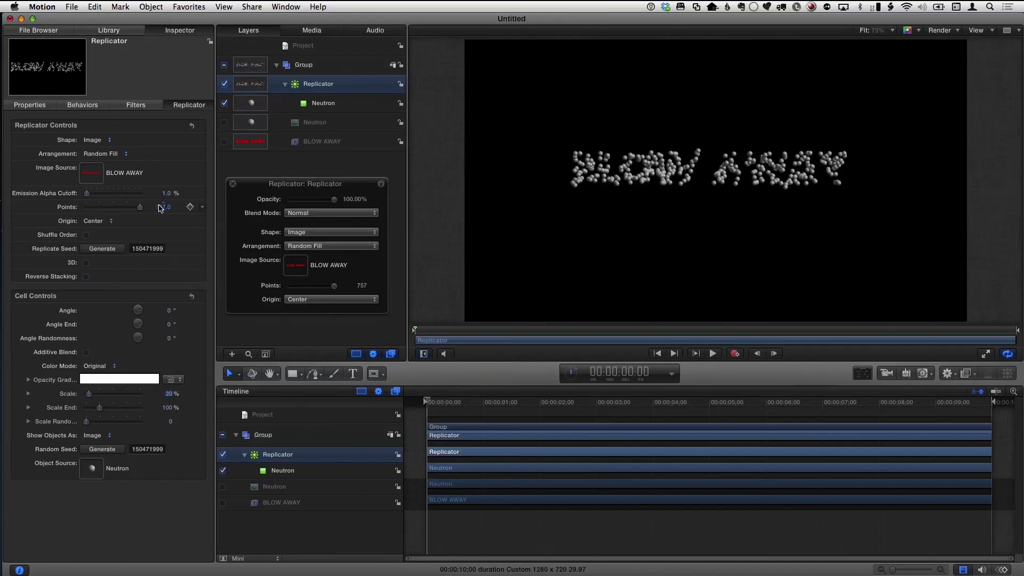
{"action": "left_click_drag", "start_coordinate": [163, 205], "coordinate": [162, 206]}
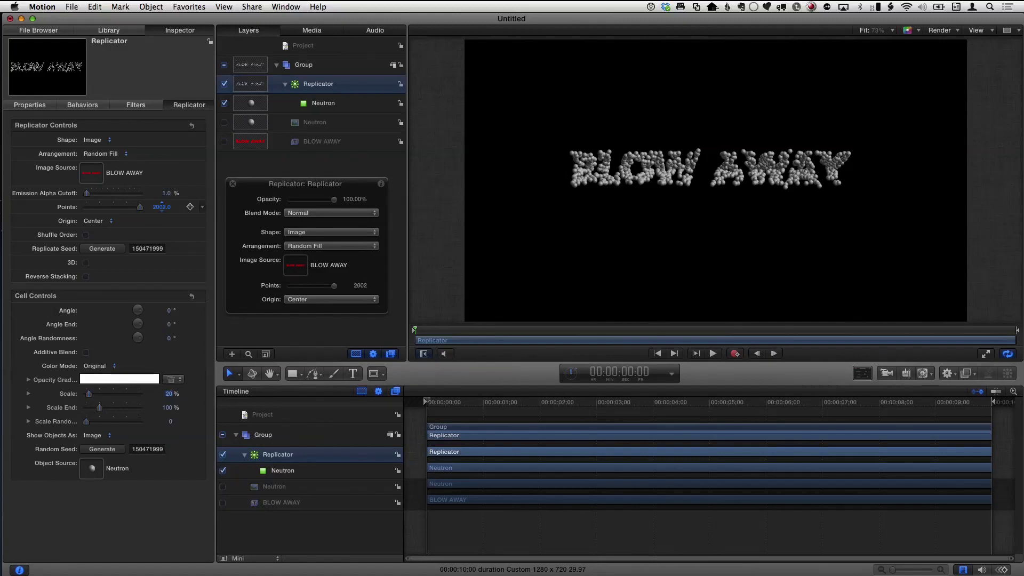
- Regenerate the replicate seed three times to reshuffle the particle arrangement
{"action": "left_click", "coordinate": [103, 249]}
{"action": "left_click", "coordinate": [102, 248]}
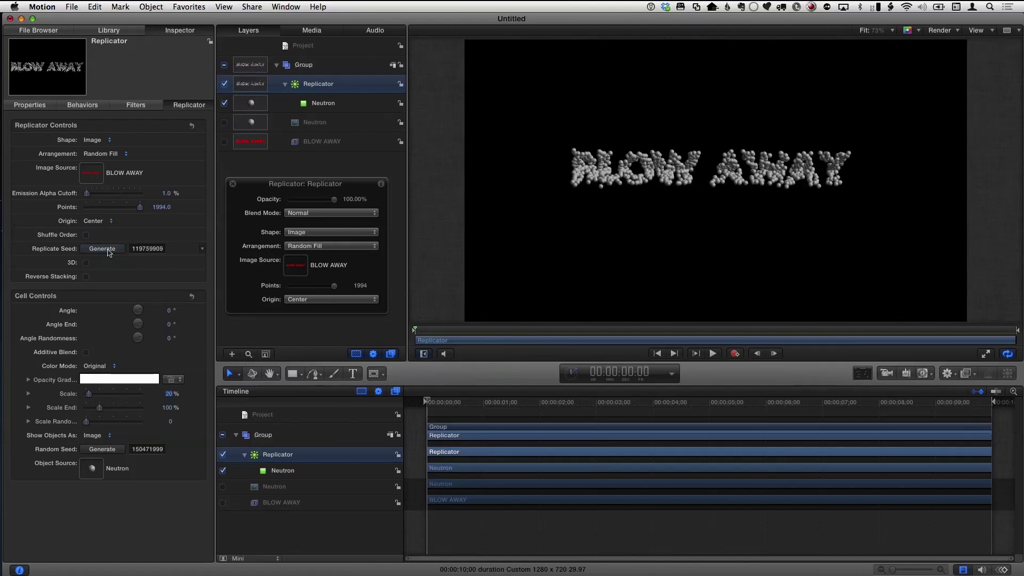
{"action": "left_click", "coordinate": [103, 249]}
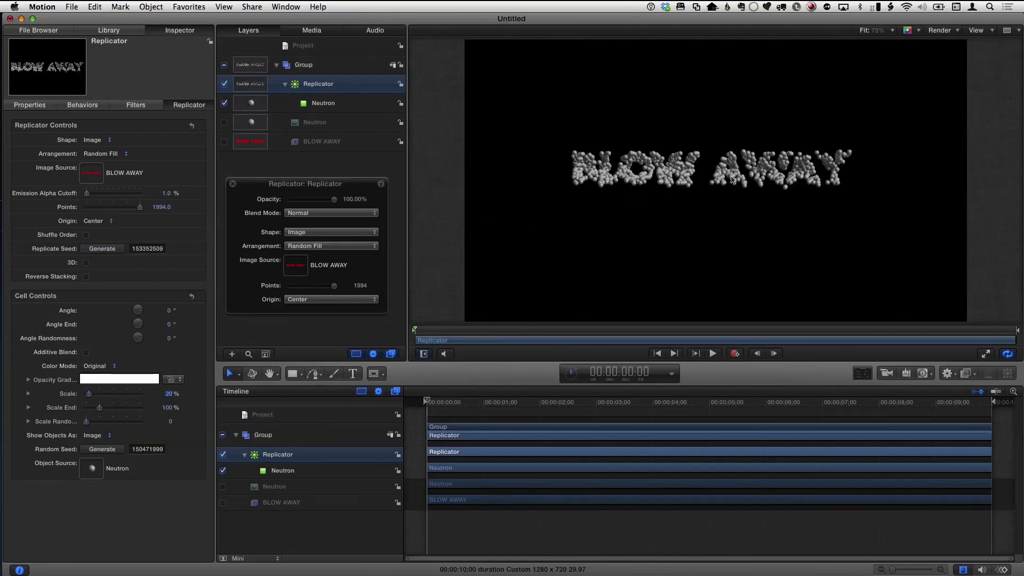
- Try Upper Left and Right origins, then settle the replicator origin on Upper Right
{"action": "left_click", "coordinate": [95, 221]}
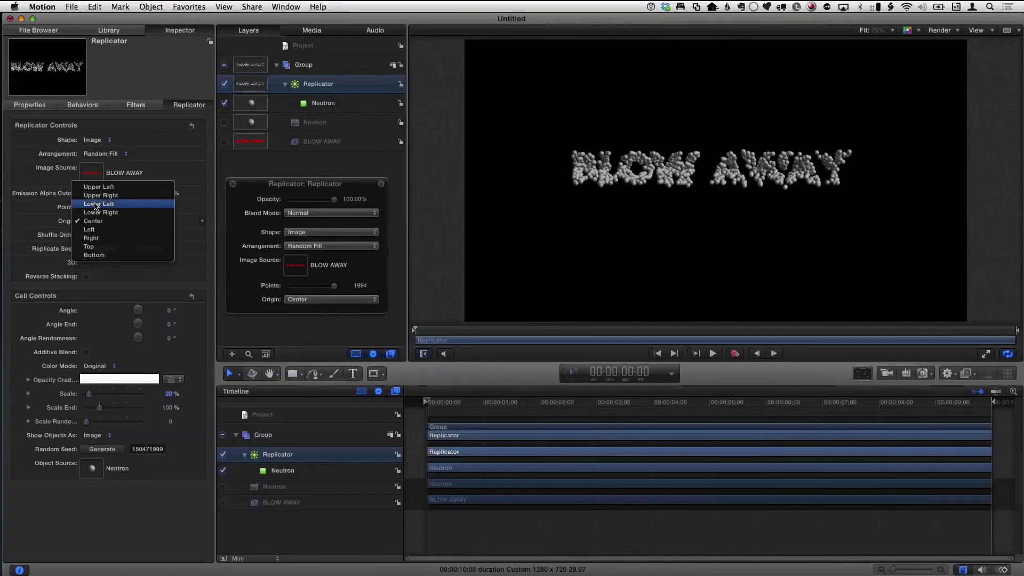
{"action": "left_click", "coordinate": [96, 186]}
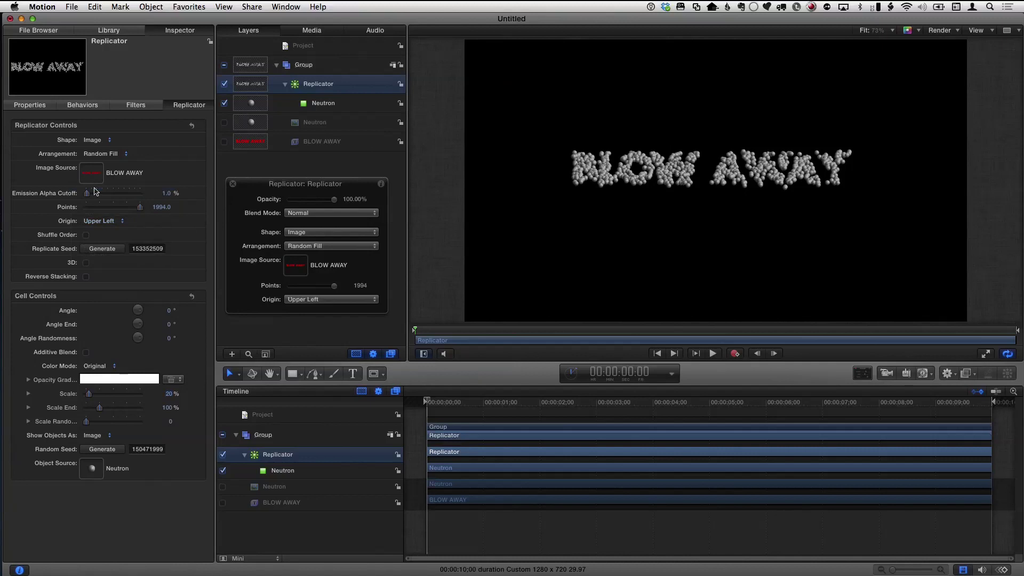
{"action": "left_click", "coordinate": [97, 221]}
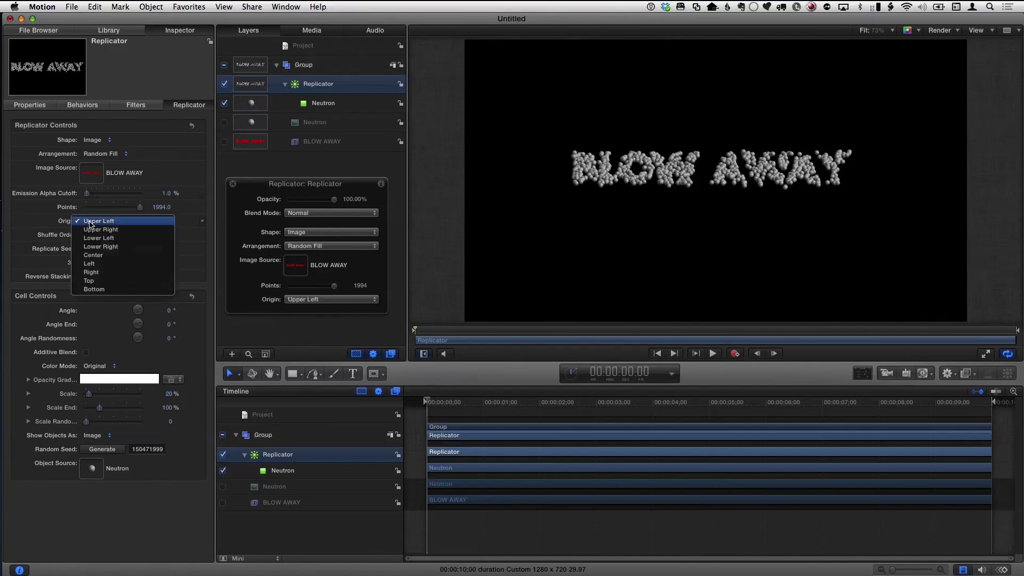
{"action": "left_click", "coordinate": [95, 272]}
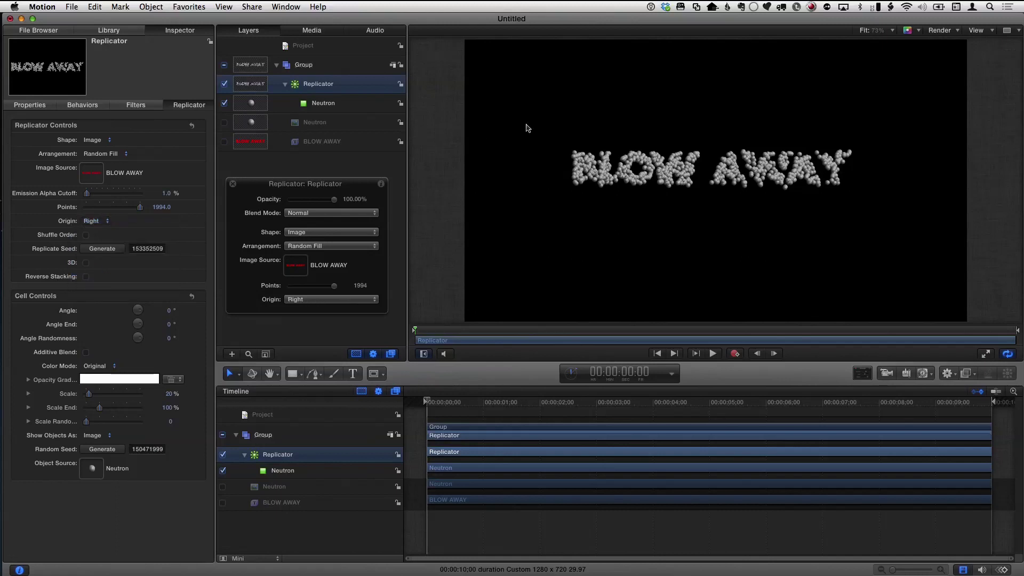
{"action": "left_click", "coordinate": [107, 222]}
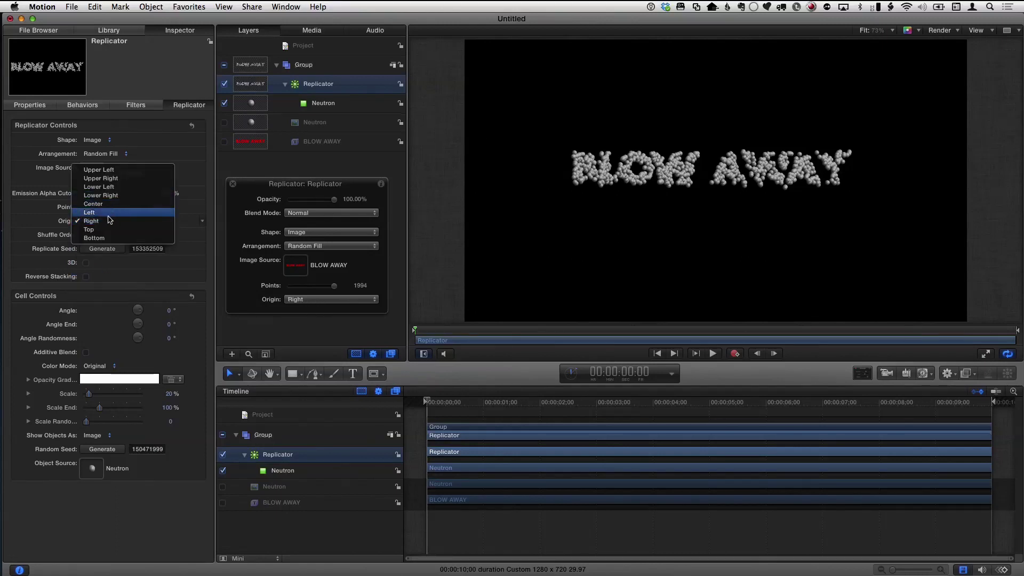
{"action": "left_click", "coordinate": [110, 179]}
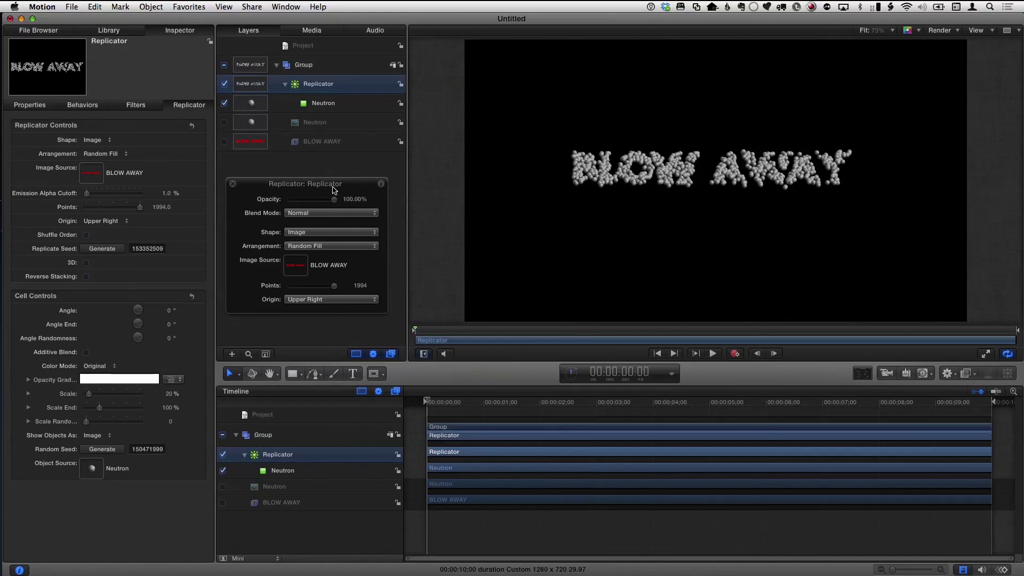
{"action": "left_click_drag", "start_coordinate": [332, 189], "coordinate": [344, 223]}
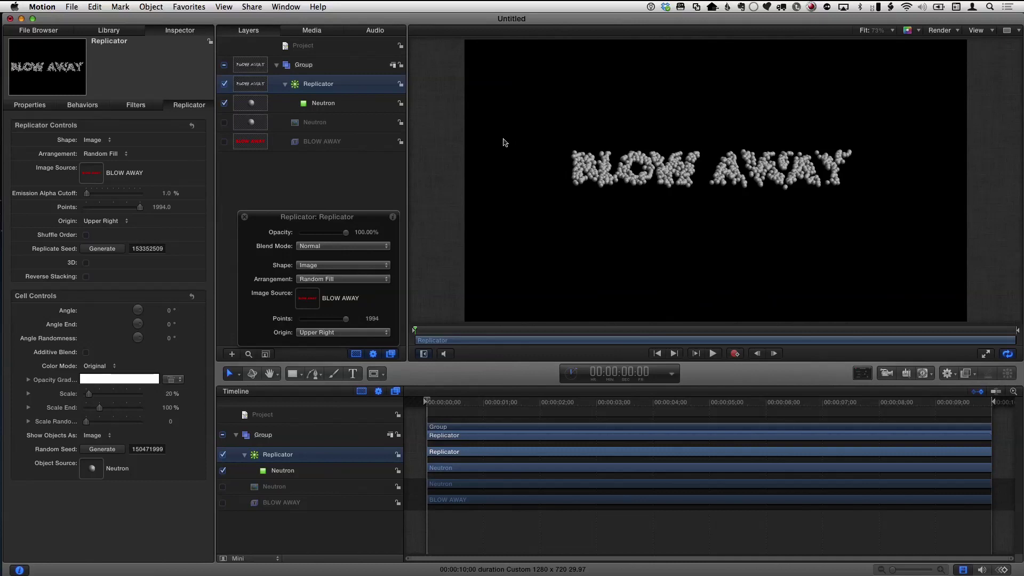
- Draw a small white circle just left of the letter B
{"action": "key", "text": "c"}
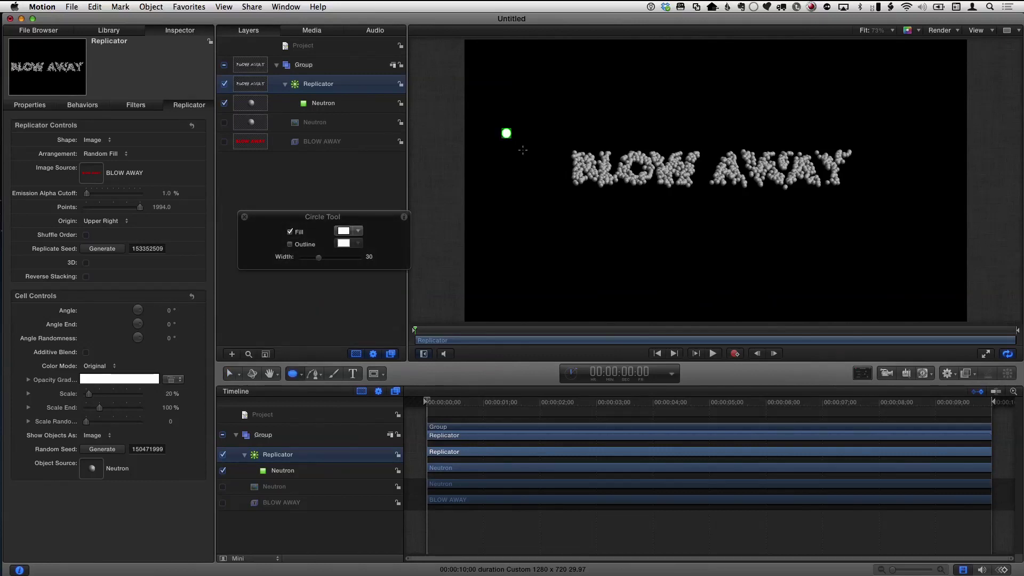
{"action": "left_click_drag", "start_coordinate": [522, 150], "coordinate": [533, 160]}
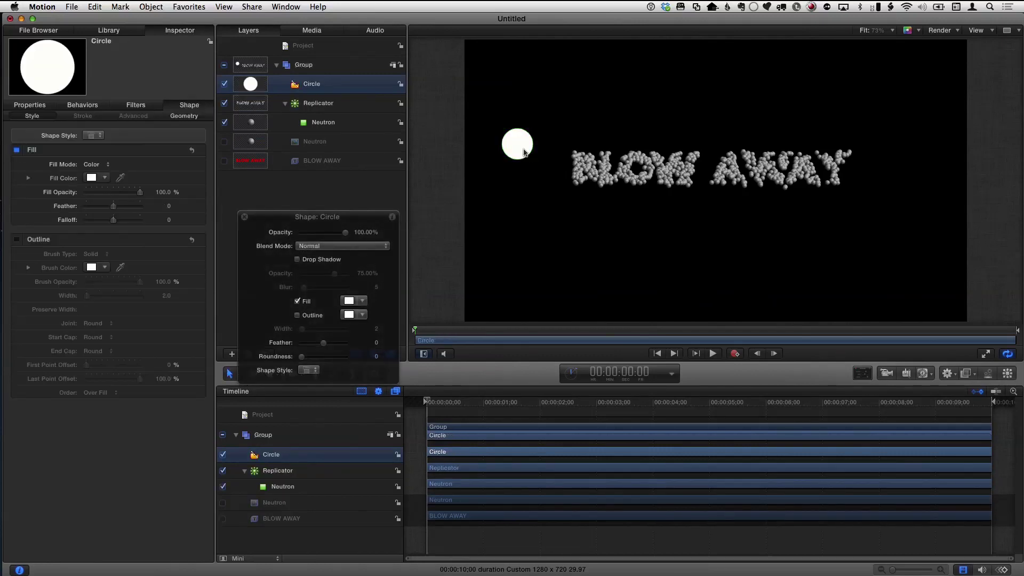
{"action": "left_click_drag", "start_coordinate": [520, 151], "coordinate": [513, 174]}
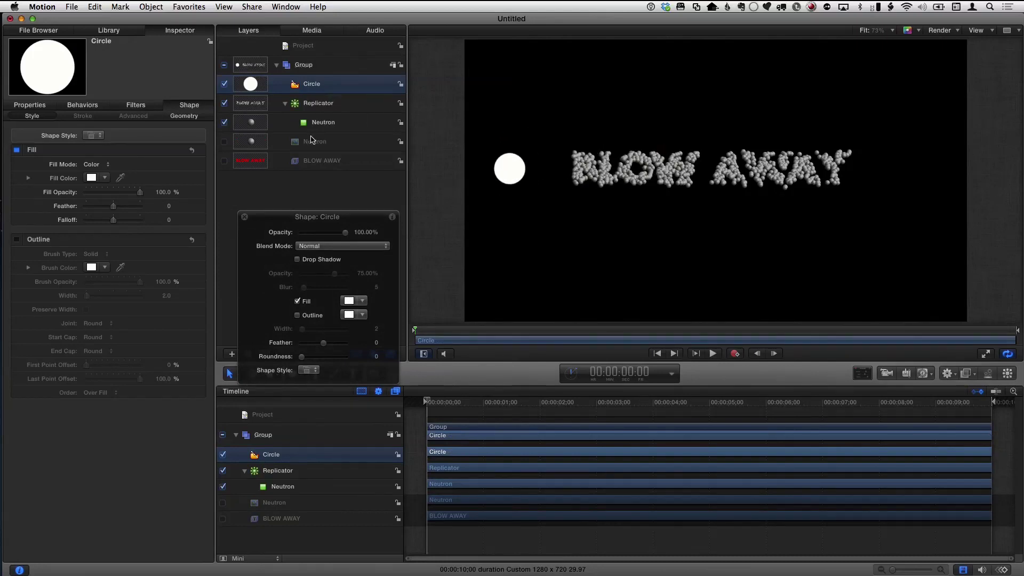
- Create a new Group 1 and move it to the bottom of the layers
{"action": "left_click", "coordinate": [309, 66]}
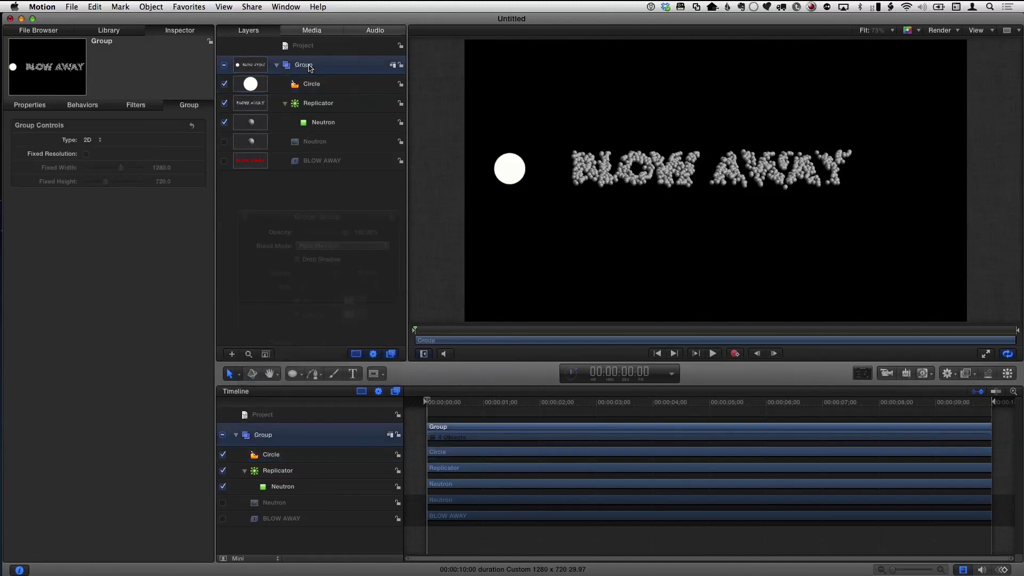
{"action": "key", "text": "super+shift+n"}
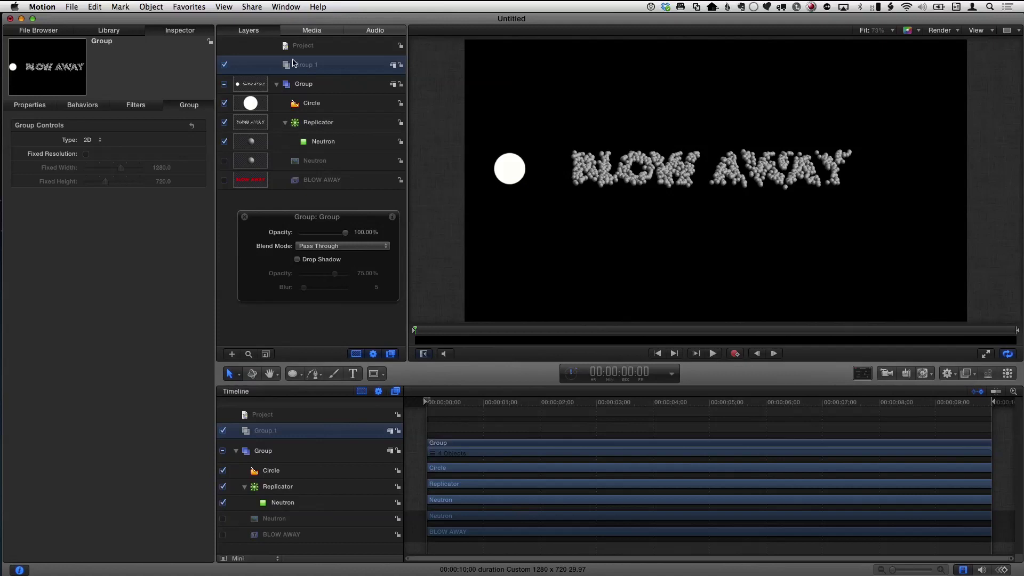
{"action": "key", "text": "super+shift+bracketleft"}
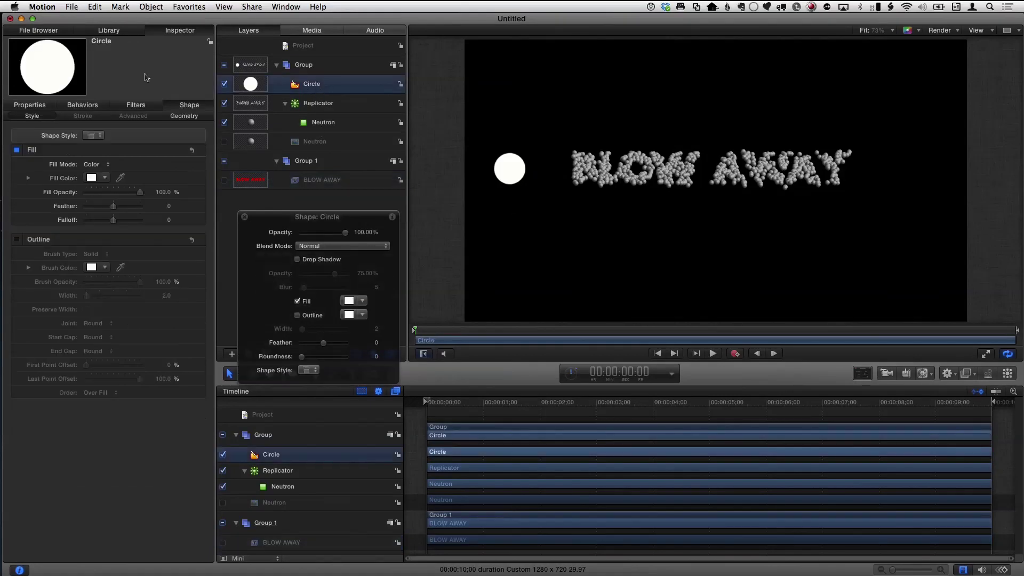
- Apply the Simulations Repel behavior to the circle and start a playback preview
{"action": "left_click", "coordinate": [117, 34]}
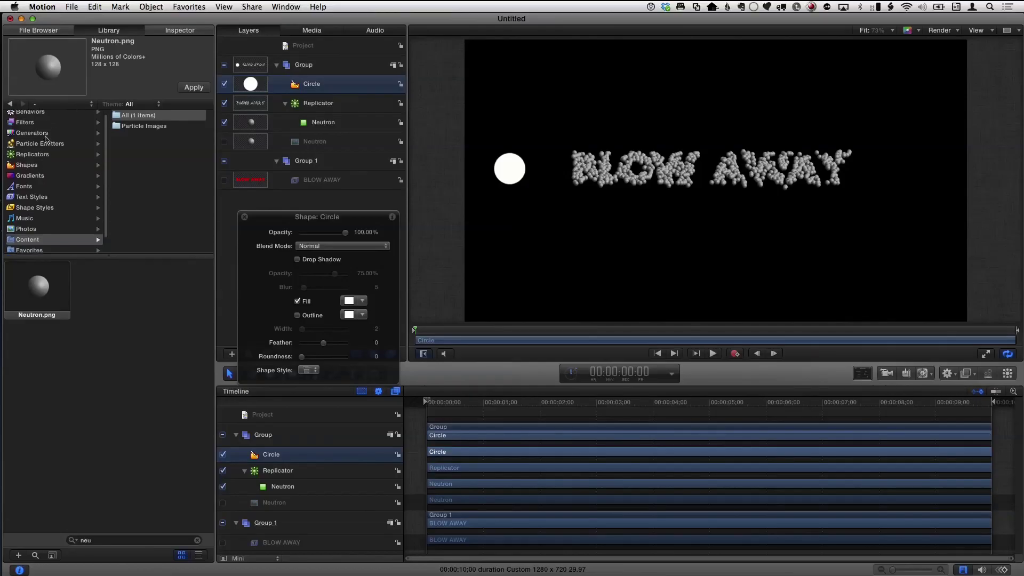
{"action": "scroll", "coordinate": [46, 139], "scroll_direction": "up", "scroll_amount": 1}
{"action": "left_click", "coordinate": [32, 116]}
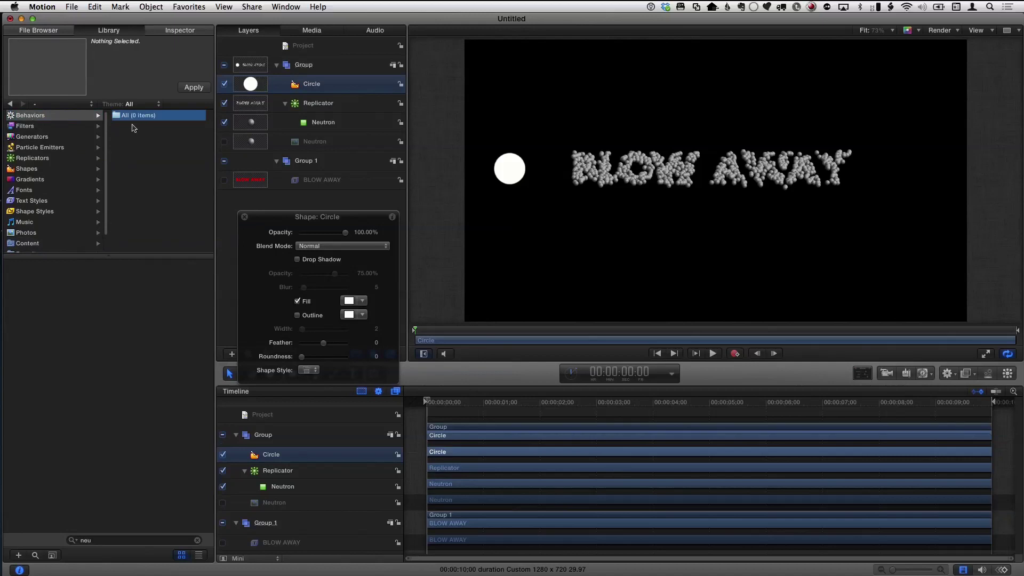
{"action": "left_click", "coordinate": [199, 541]}
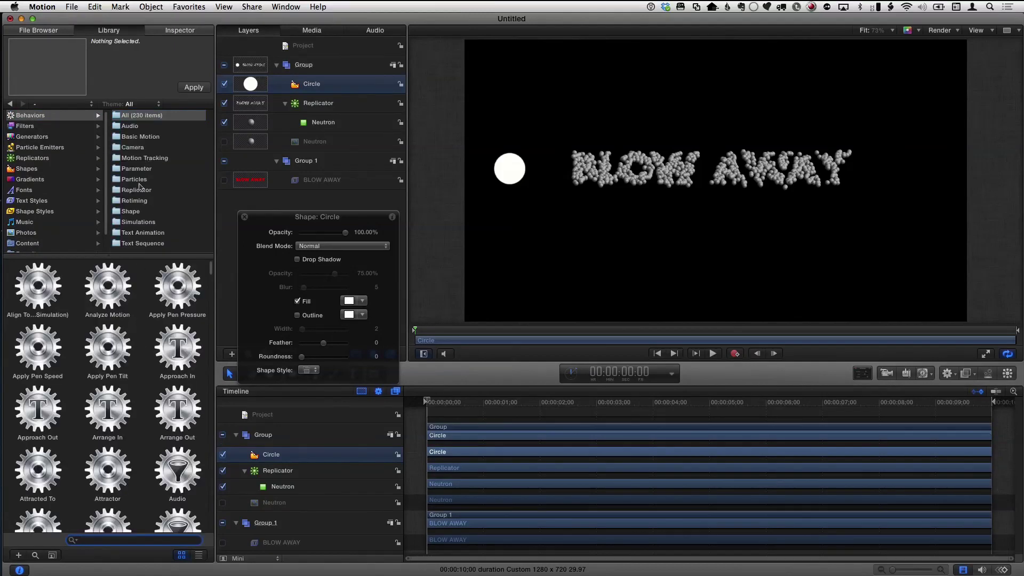
{"action": "left_click", "coordinate": [138, 223]}
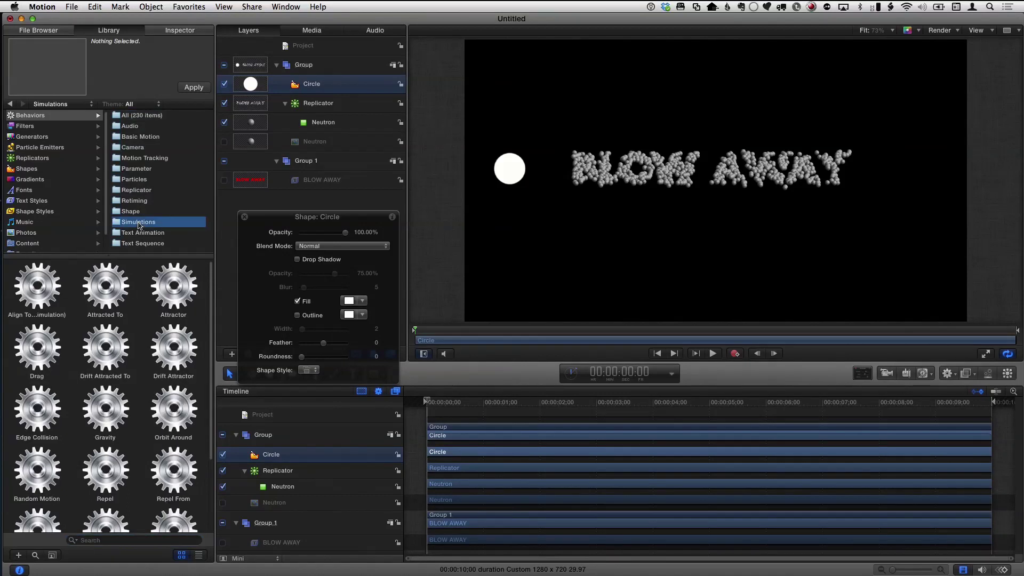
{"action": "scroll", "coordinate": [134, 414], "scroll_direction": "down", "scroll_amount": 2}
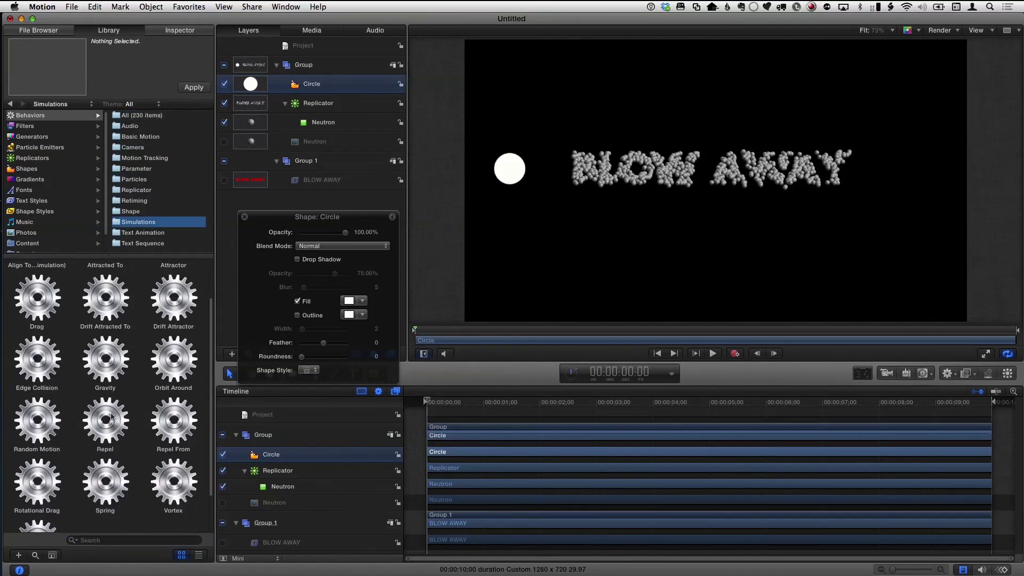
{"action": "left_click_drag", "start_coordinate": [97, 432], "coordinate": [335, 87]}
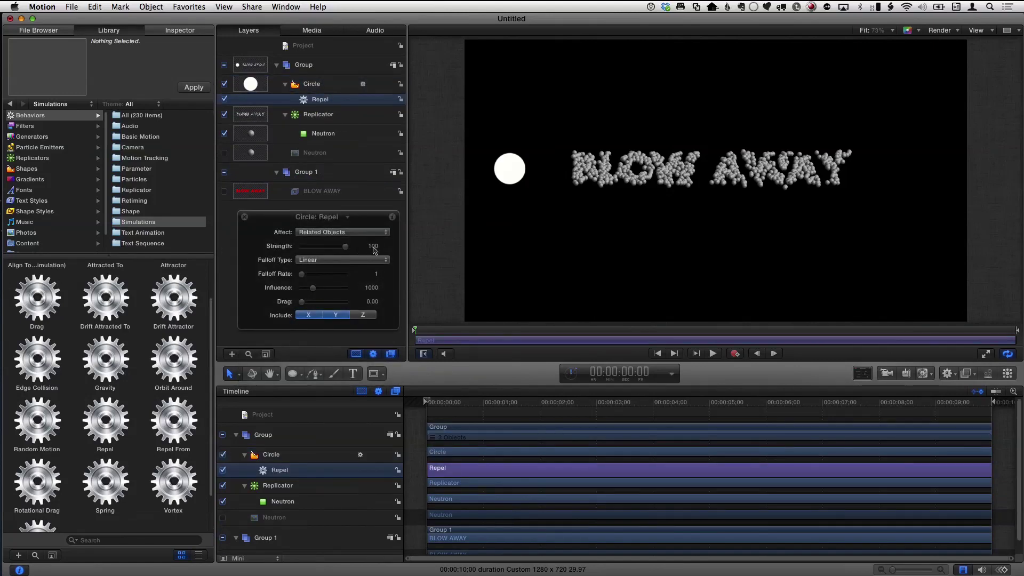
{"action": "left_click", "coordinate": [713, 354]}
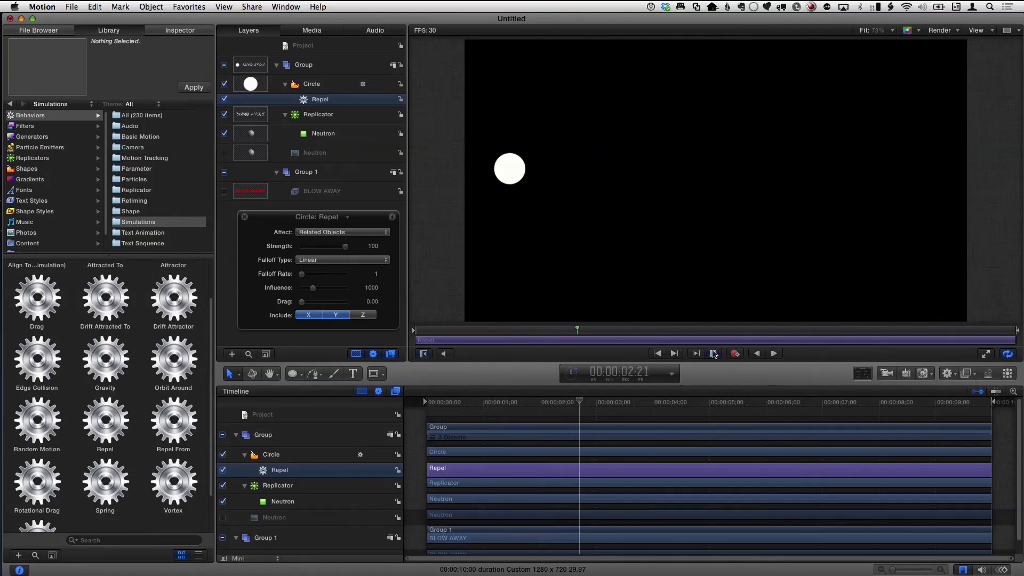
- Preview the repel effect, return the playhead near the start, and view Repel's parameters
{"action": "key", "text": "space"}
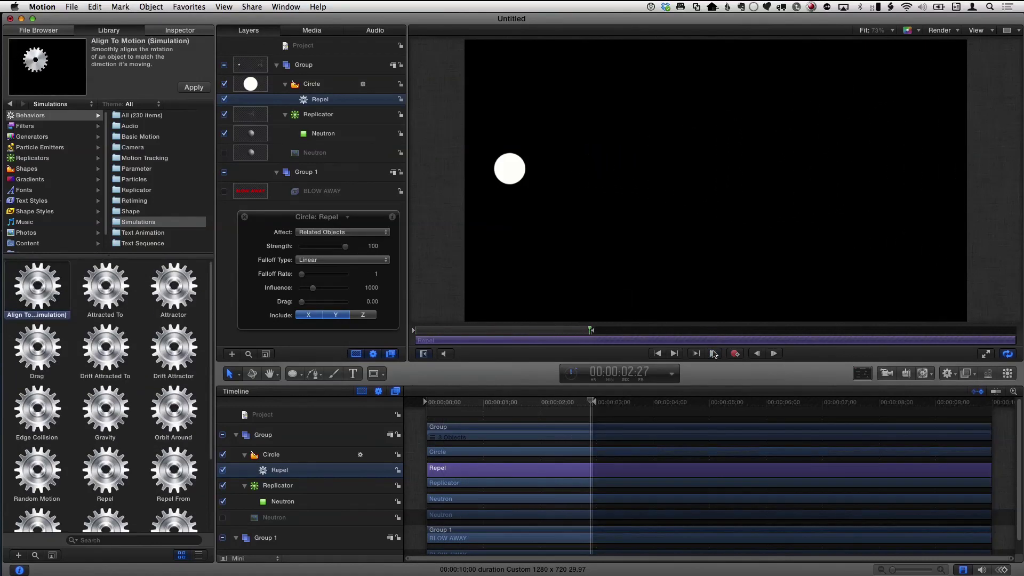
{"action": "left_click", "coordinate": [715, 353]}
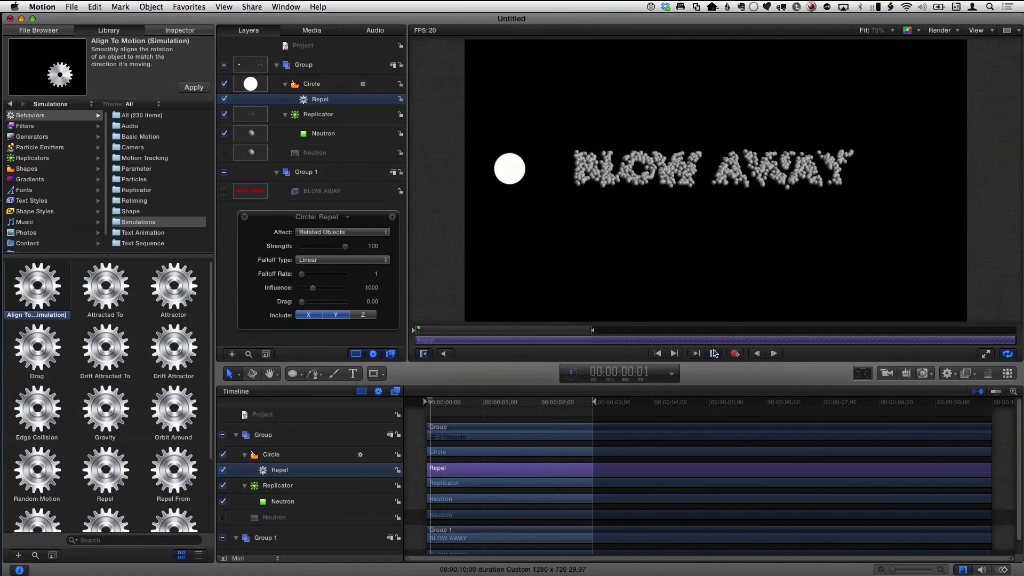
{"action": "left_click", "coordinate": [714, 353]}
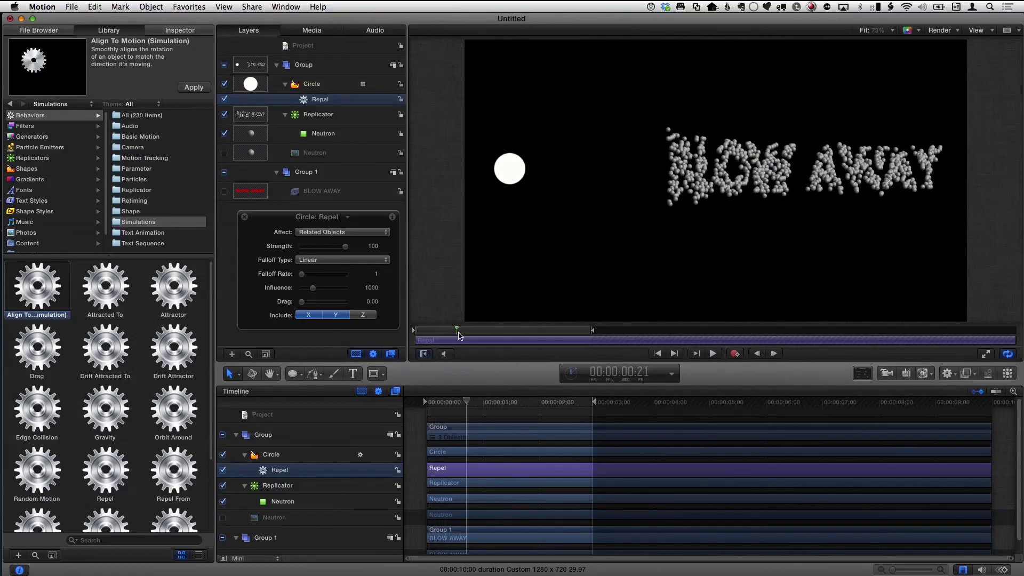
{"action": "left_click_drag", "start_coordinate": [454, 330], "coordinate": [419, 333]}
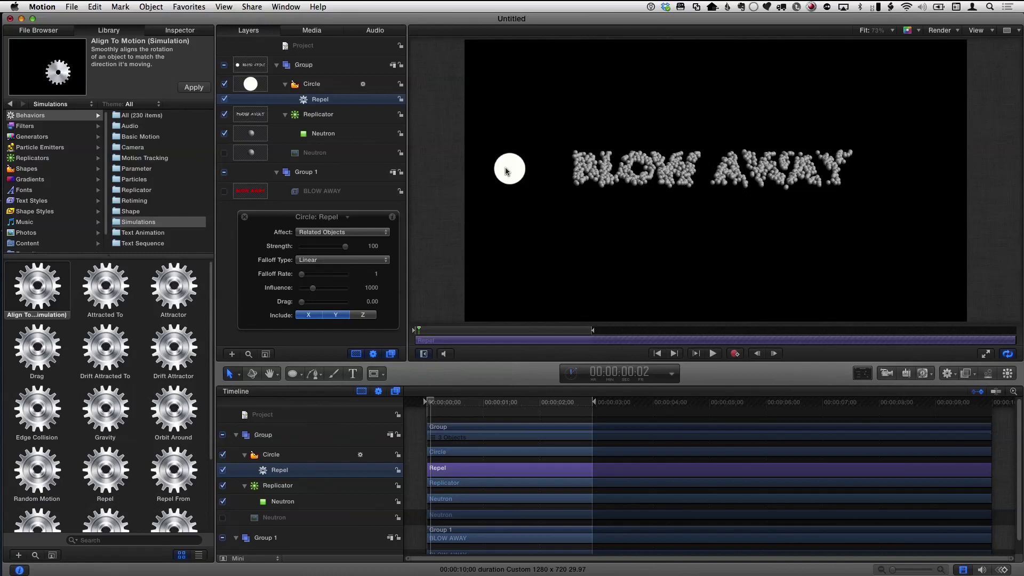
{"action": "left_click", "coordinate": [176, 32]}
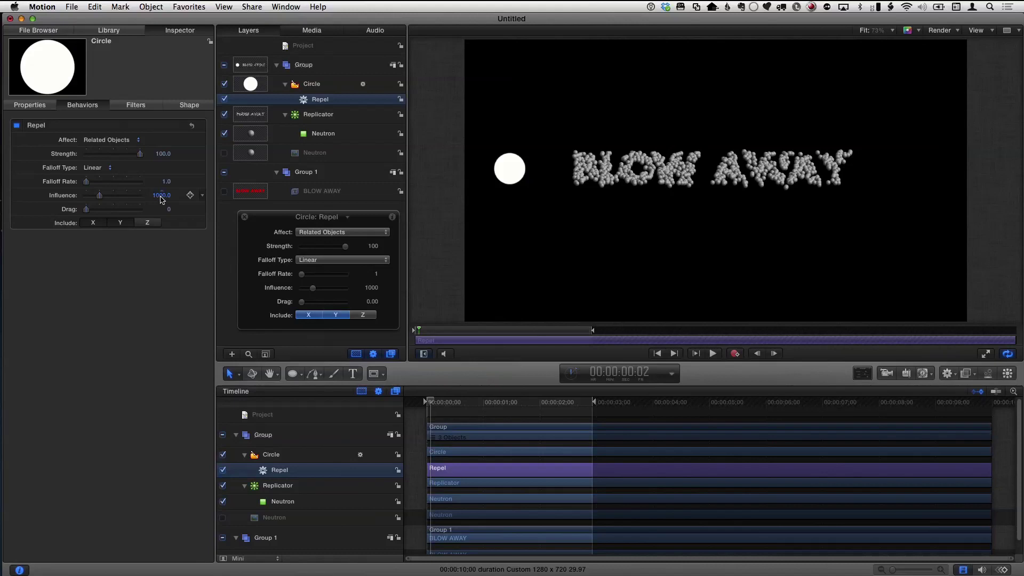
- Set Repel Influence to 500 and preview the result
{"action": "type", "text": "500"}
{"action": "key", "text": "Return"}
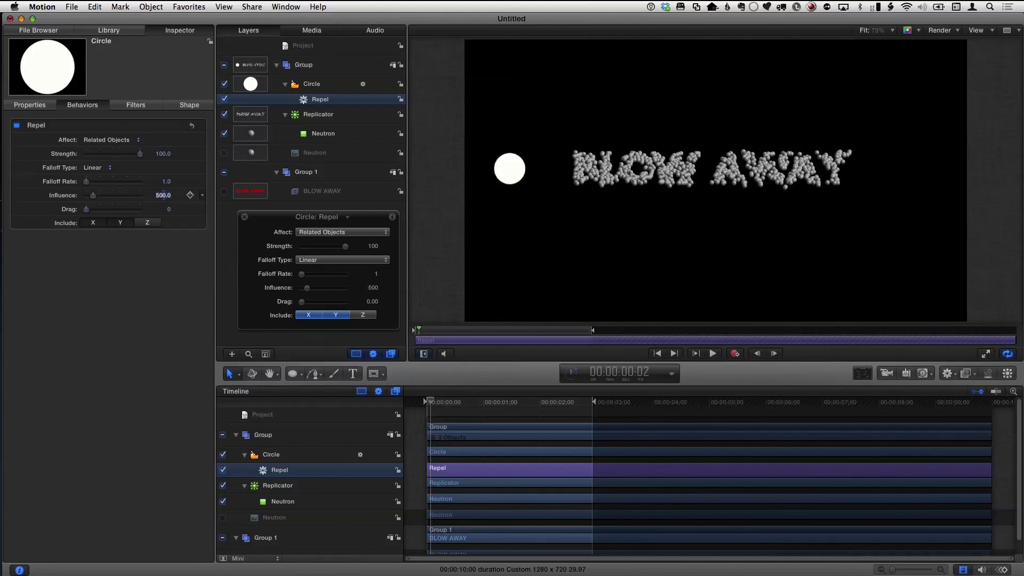
{"action": "left_click", "coordinate": [712, 354]}
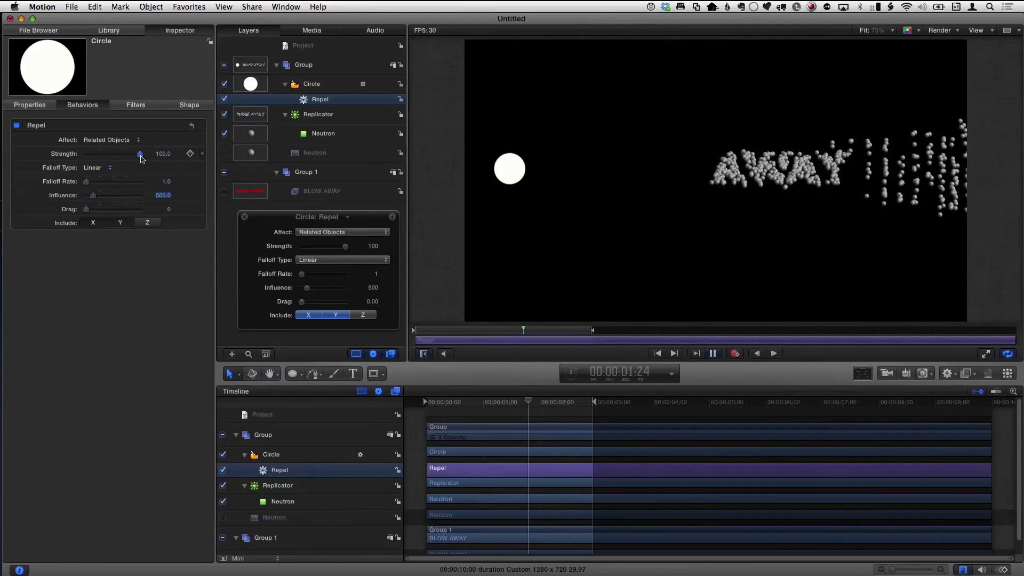
- Raise Repel Strength to about 260, keep Drag at 0, and set Influence to 50
{"action": "left_click_drag", "start_coordinate": [163, 156], "coordinate": [159, 155]}
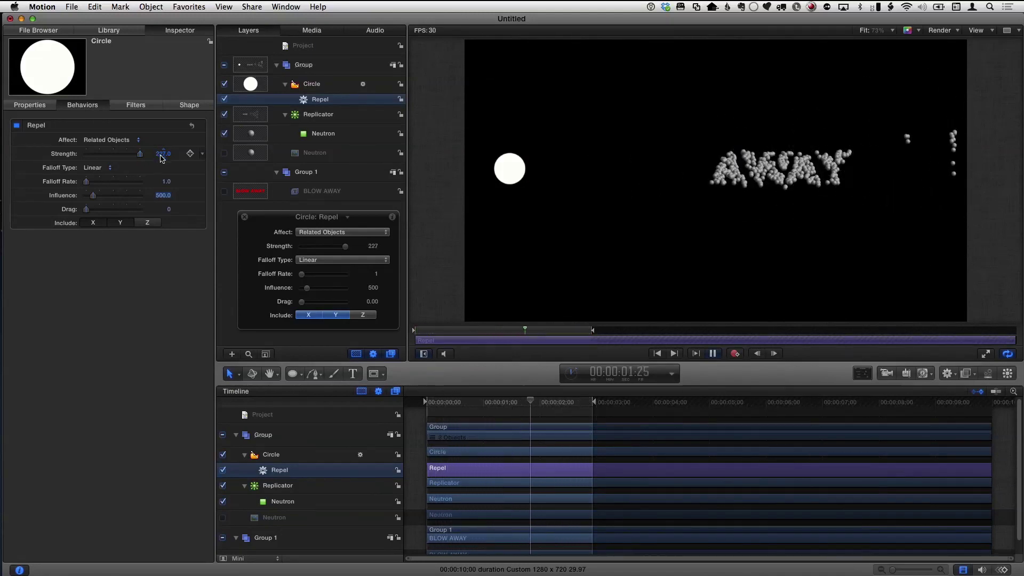
{"action": "left_click_drag", "start_coordinate": [160, 158], "coordinate": [160, 158]}
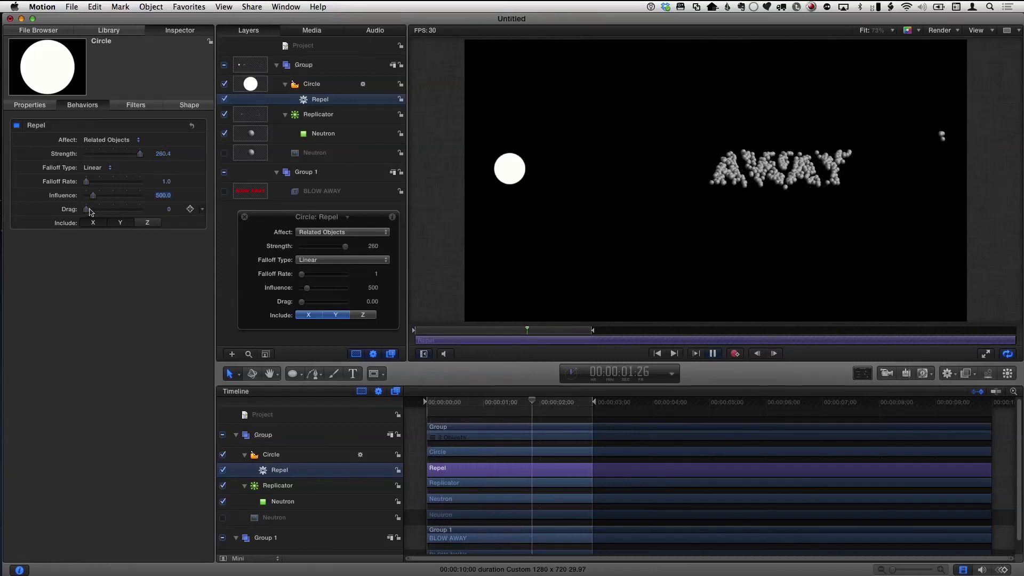
{"action": "left_click_drag", "start_coordinate": [90, 212], "coordinate": [99, 212]}
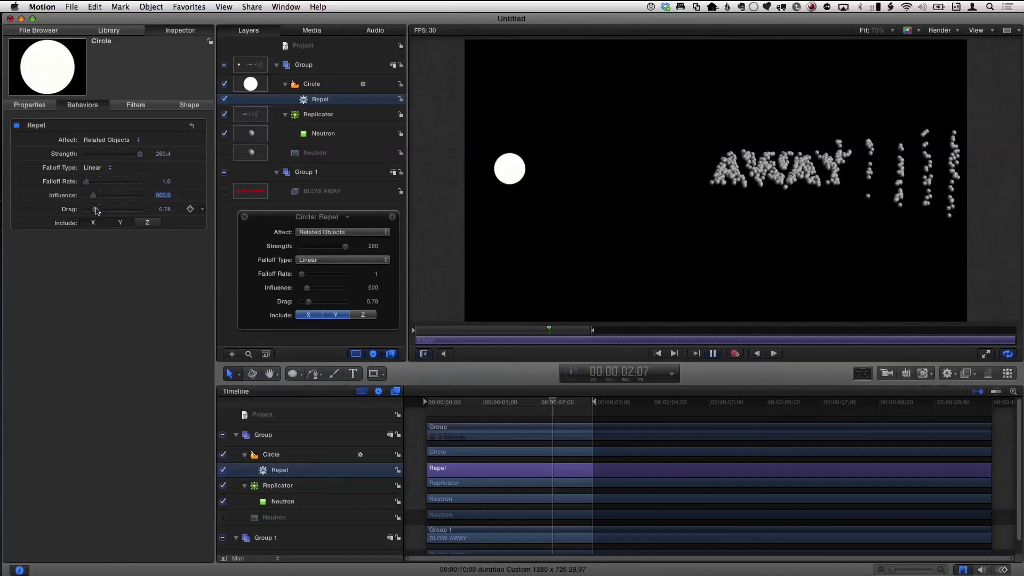
{"action": "left_click_drag", "start_coordinate": [97, 211], "coordinate": [85, 211]}
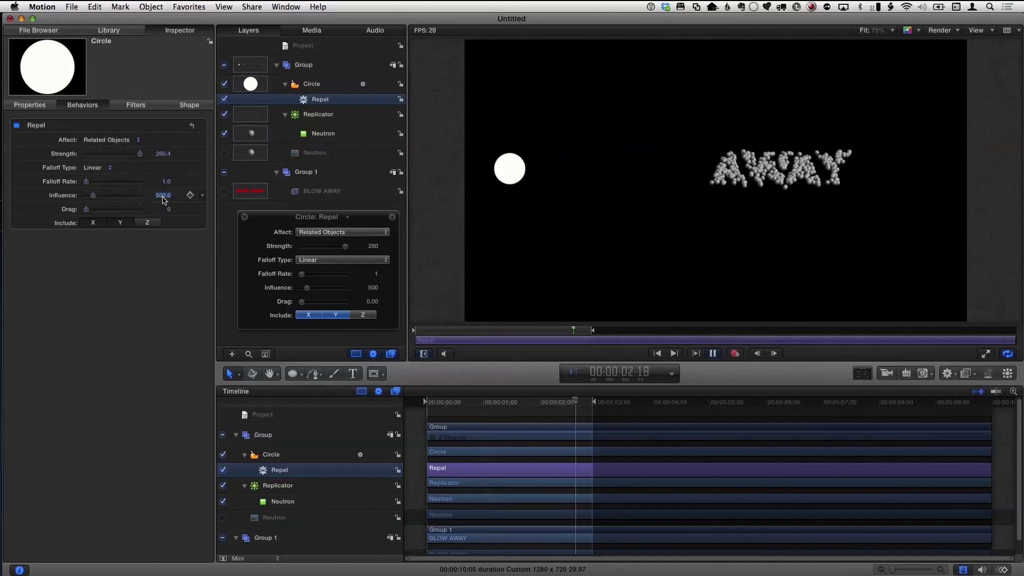
{"action": "type", "text": "50"}
{"action": "key", "text": "Return"}
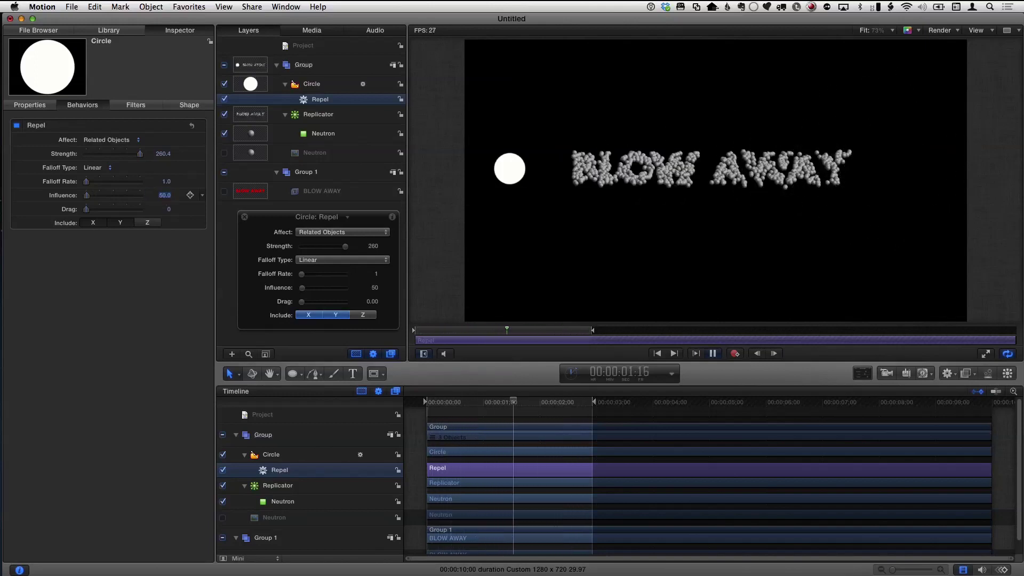
- Record the white circle moving through BLOW AWAY to the canvas's right edge by frame 22
{"action": "left_click", "coordinate": [349, 87]}
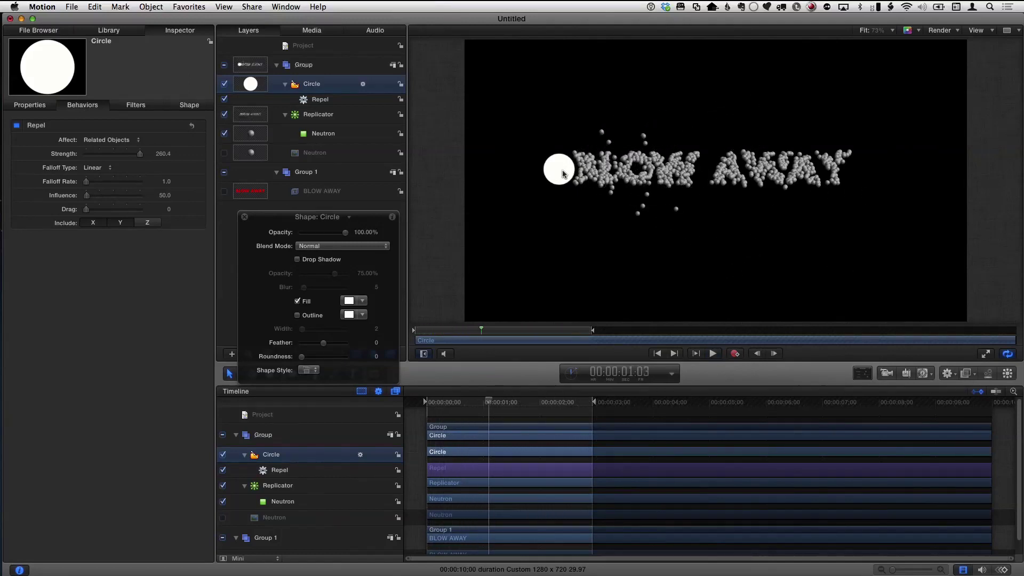
{"action": "left_click_drag", "start_coordinate": [536, 174], "coordinate": [522, 196]}
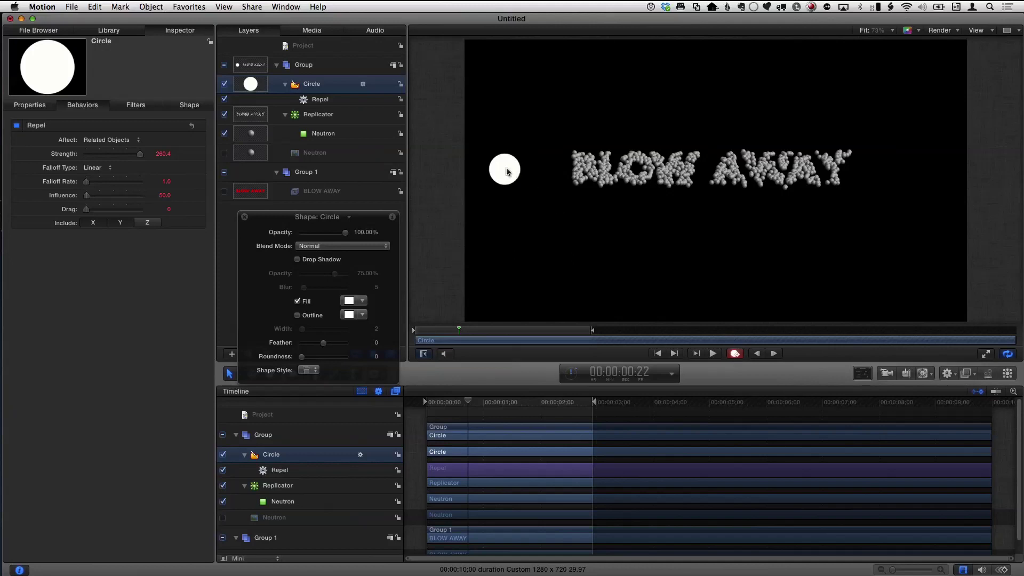
{"action": "left_click_drag", "start_coordinate": [868, 181], "coordinate": [983, 176]}
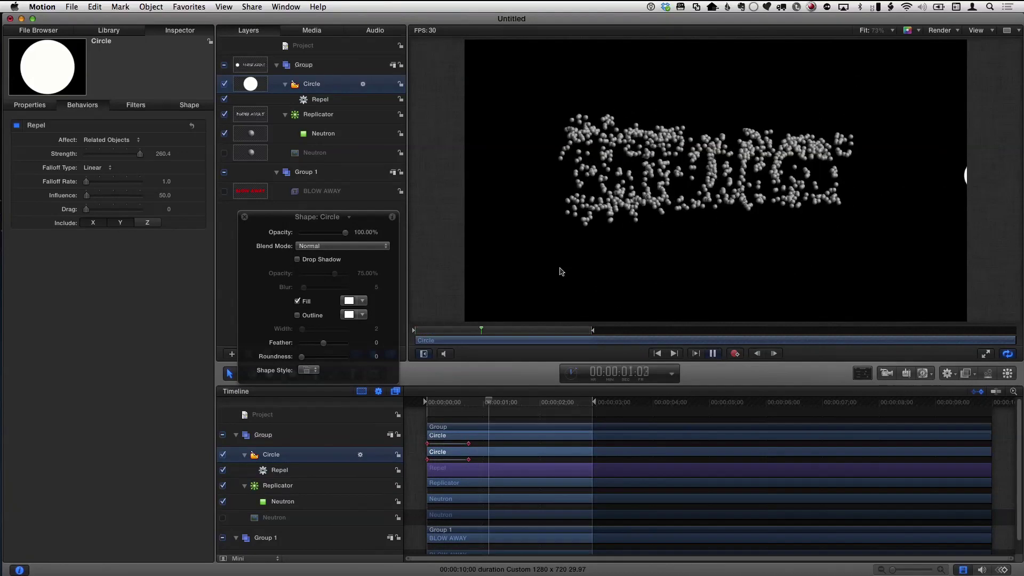
- Hide the Circle layer, set Repel Influence to 30, and show the red BLOW AWAY layer
{"action": "left_click", "coordinate": [225, 83]}
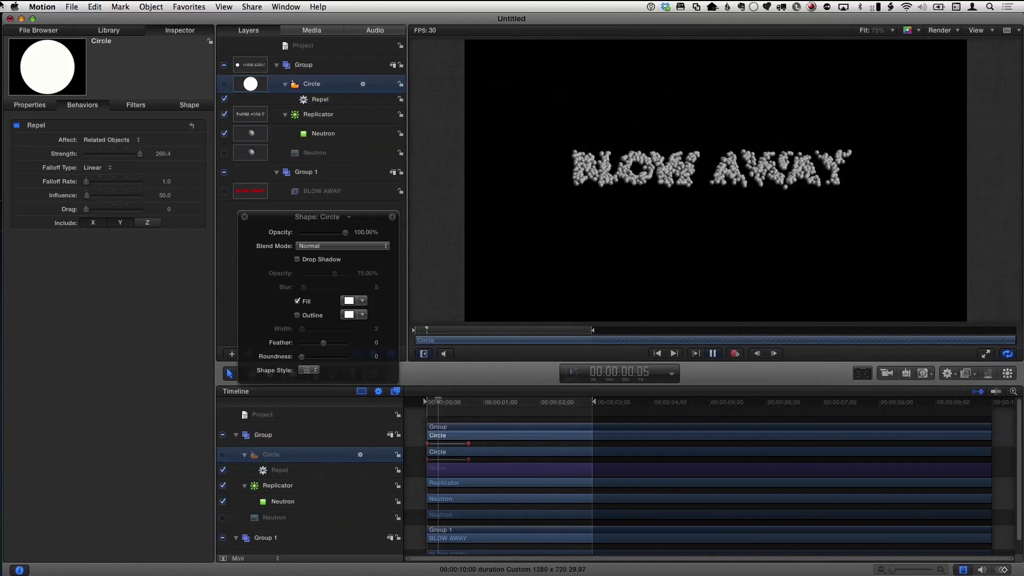
{"action": "left_click", "coordinate": [165, 195]}
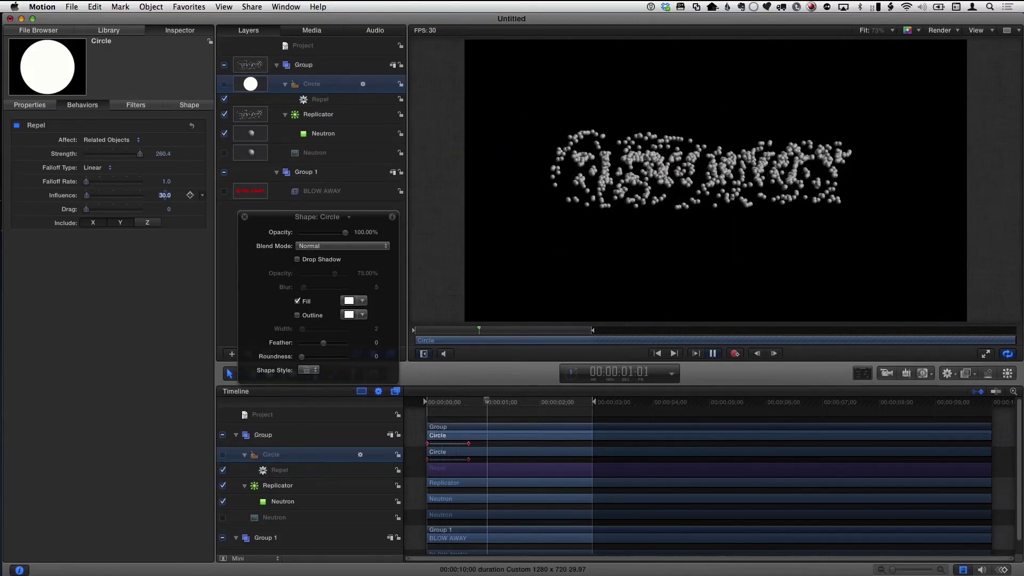
{"action": "left_click", "coordinate": [224, 191]}
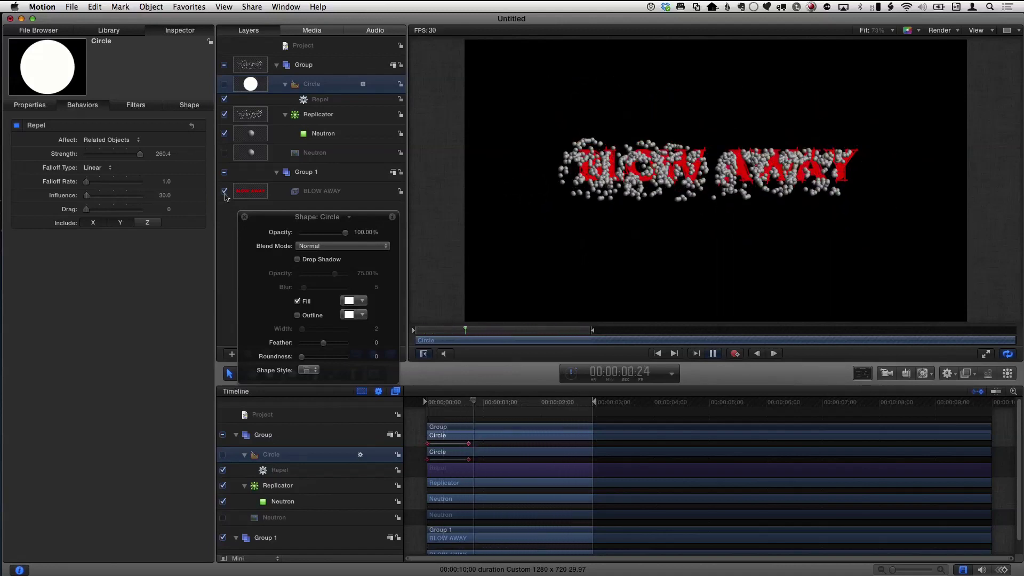
- Select the Replicator layer and play back the animation of the repelled spheres
{"action": "left_click", "coordinate": [361, 114]}
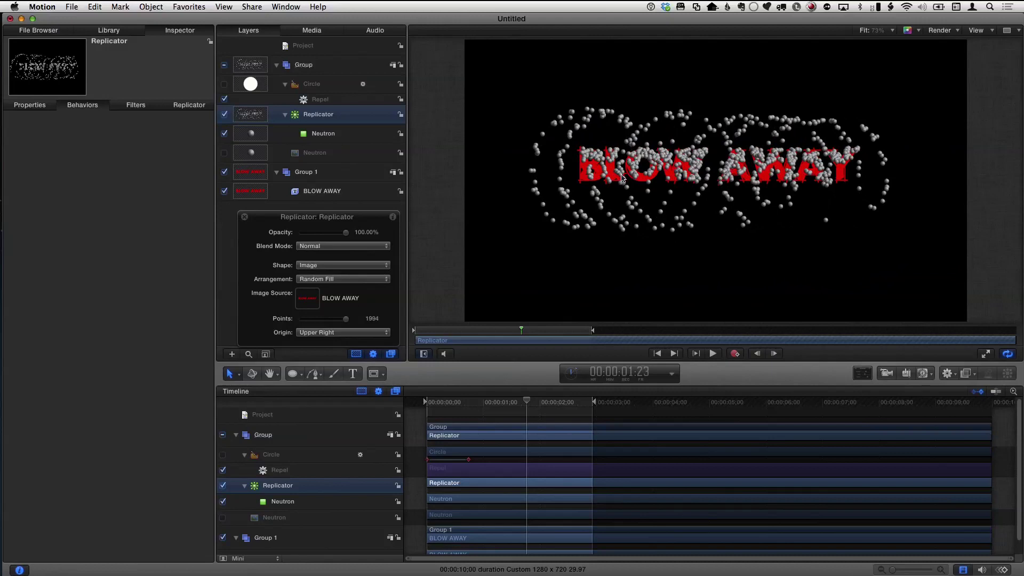
{"action": "key", "text": "space"}
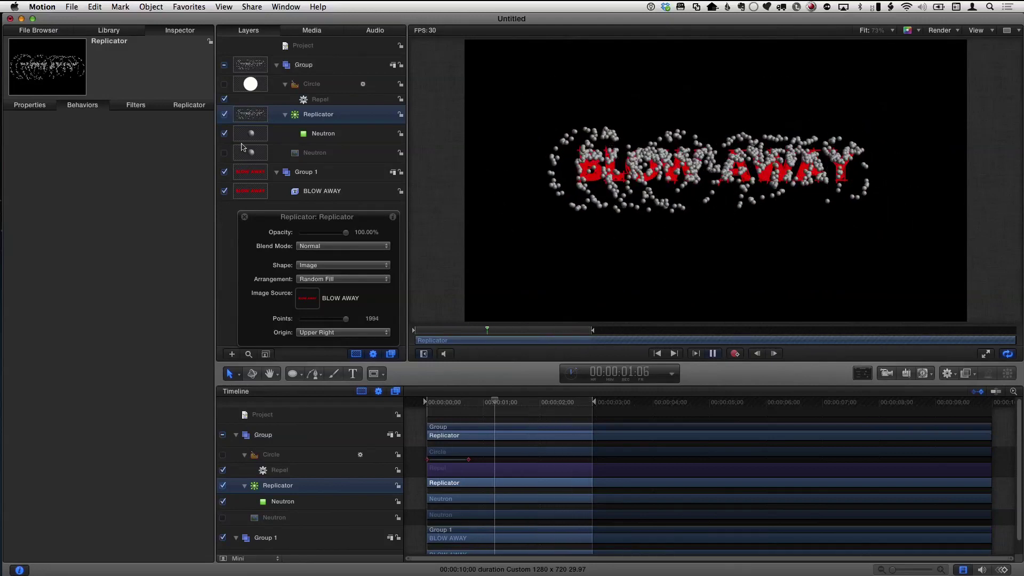
{"action": "left_click_drag", "start_coordinate": [318, 217], "coordinate": [317, 238]}
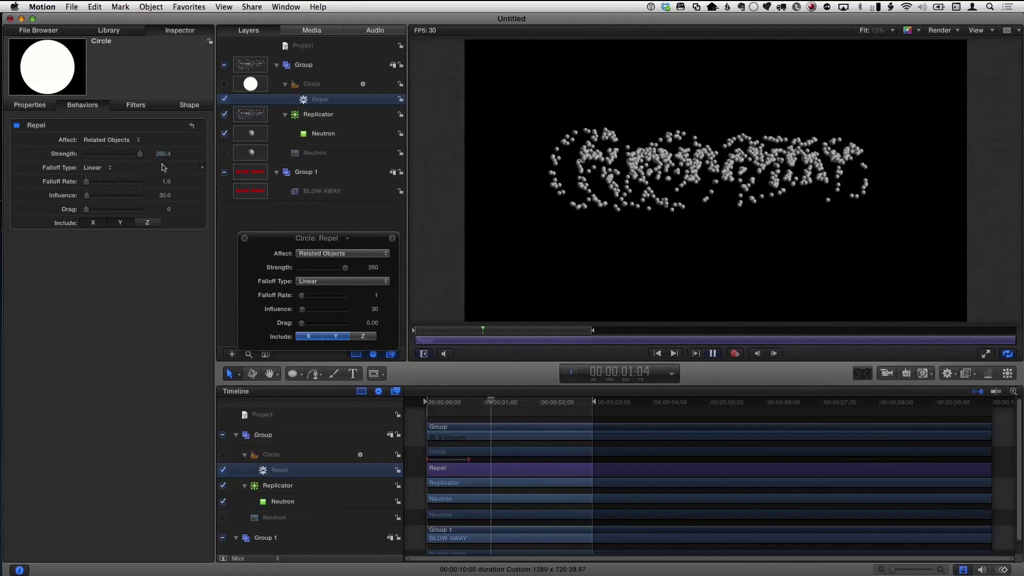
- Set the Repel Strength to 1000 and reselect the Circle layer's transform properties
{"action": "left_click", "coordinate": [163, 154]}
{"action": "type", "text": "1000"}
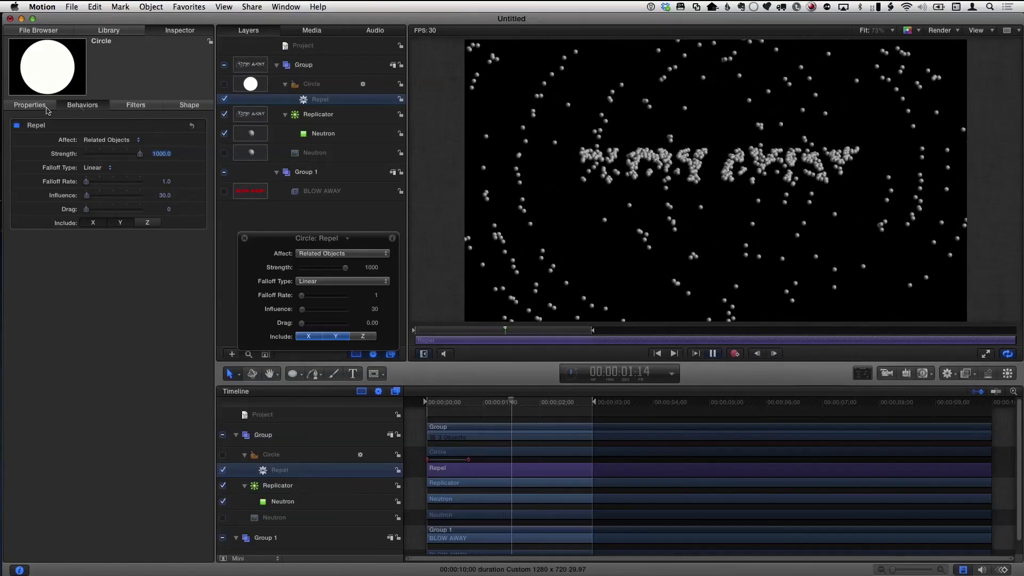
{"action": "key", "text": "Up"}
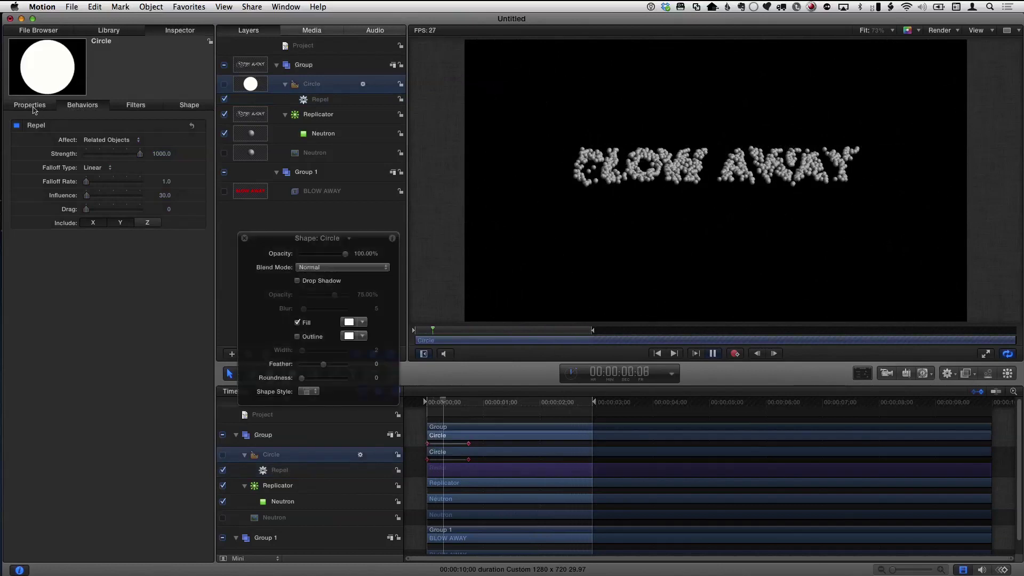
{"action": "left_click", "coordinate": [33, 108]}
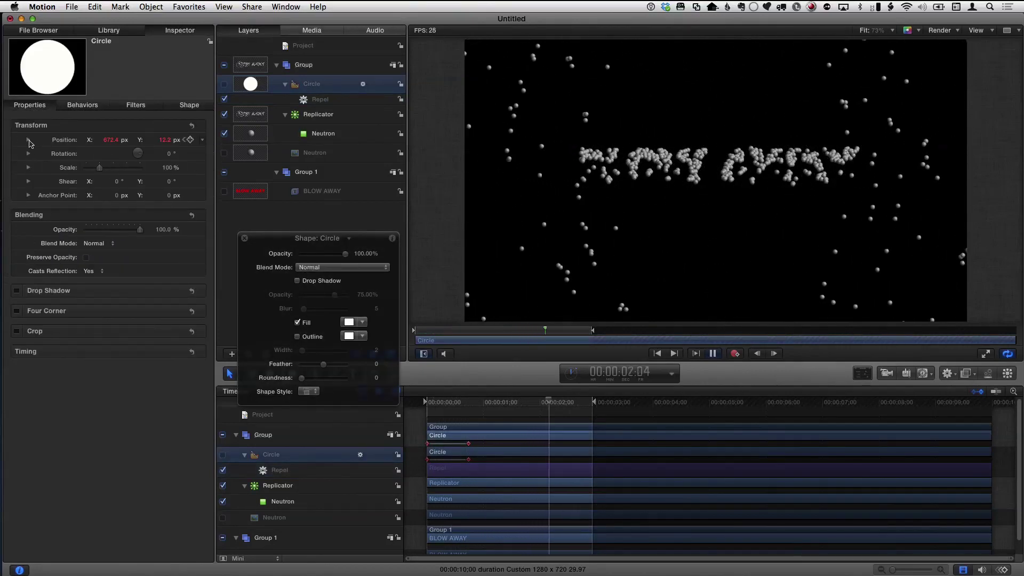
- Add a Randomize parameter behavior to the circle's Position X
{"action": "left_click", "coordinate": [29, 141]}
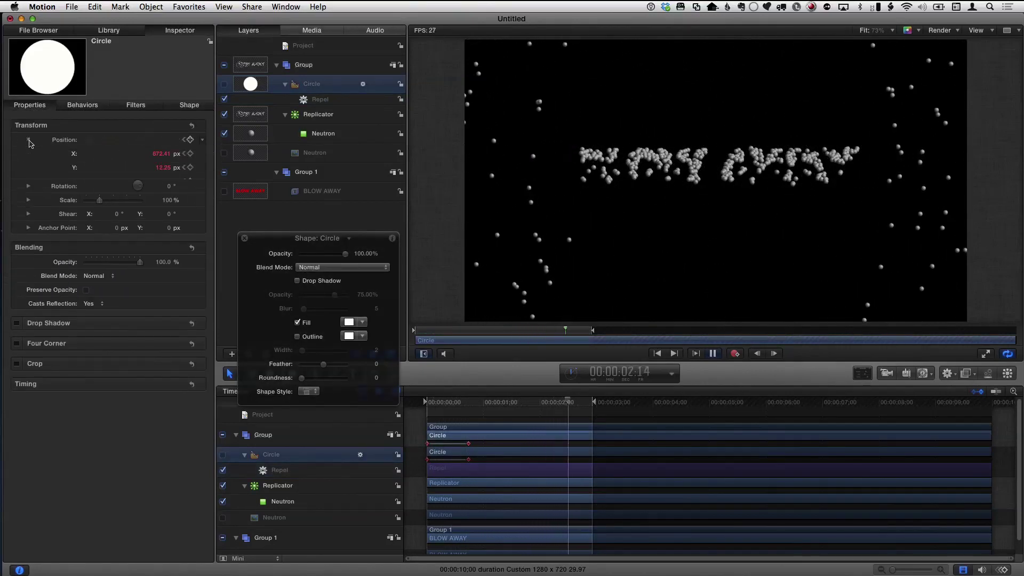
{"action": "right_click", "coordinate": [74, 154]}
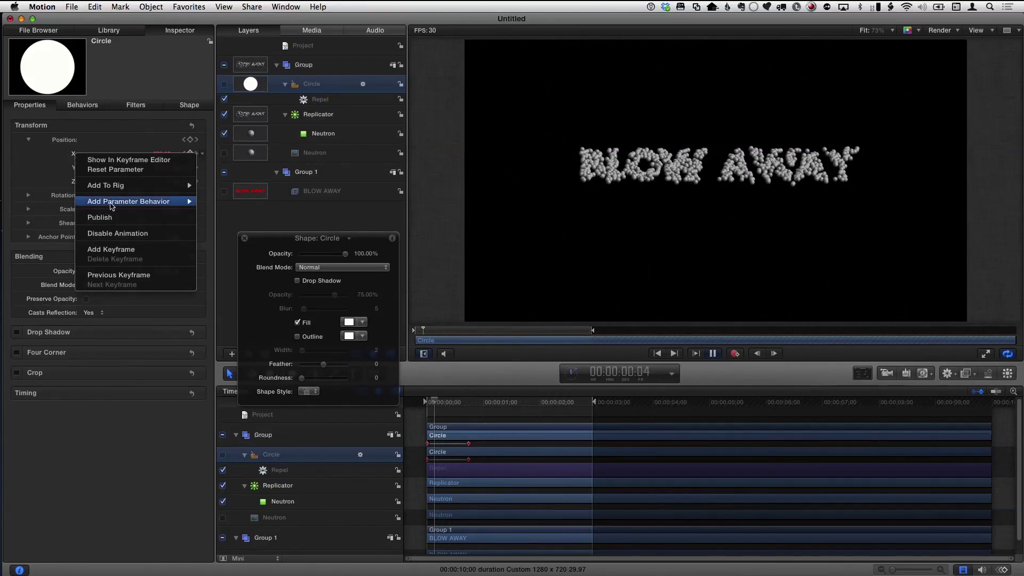
{"action": "mouse_move", "coordinate": [112, 206]}
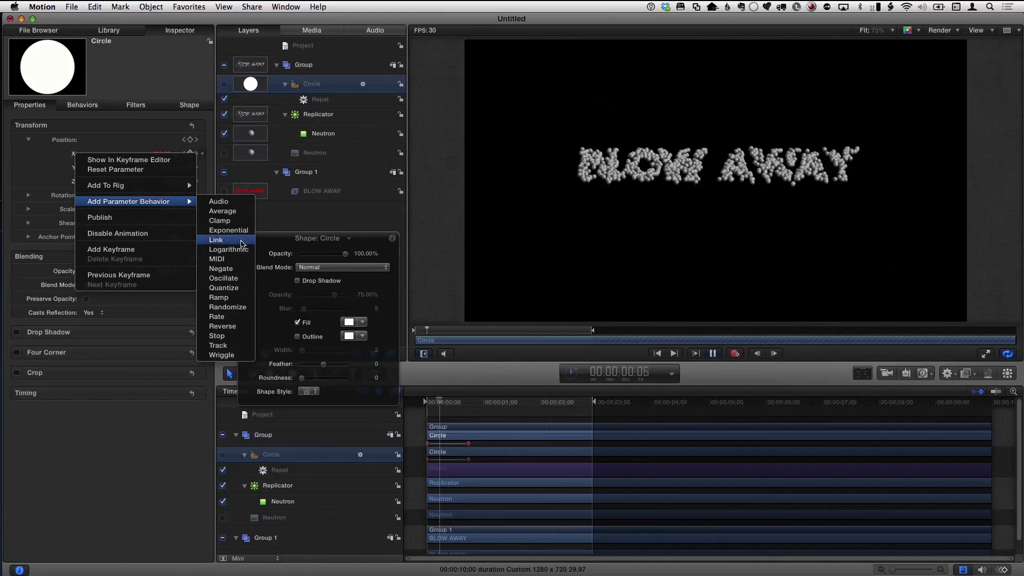
{"action": "left_click", "coordinate": [235, 308]}
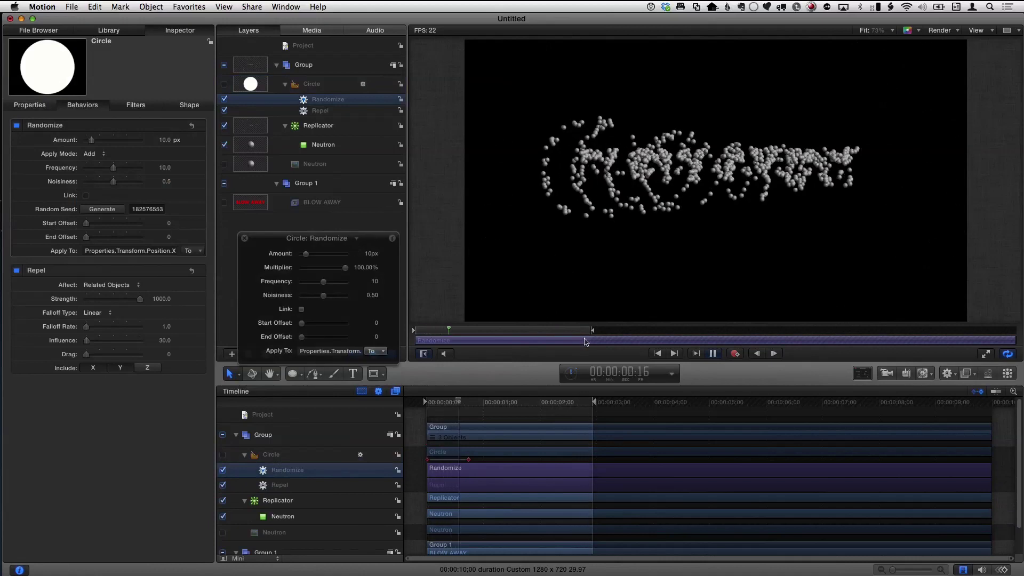
- Raise the Randomize amount to 126 px, replaying the animation from the start to check it
{"action": "key", "text": "space"}
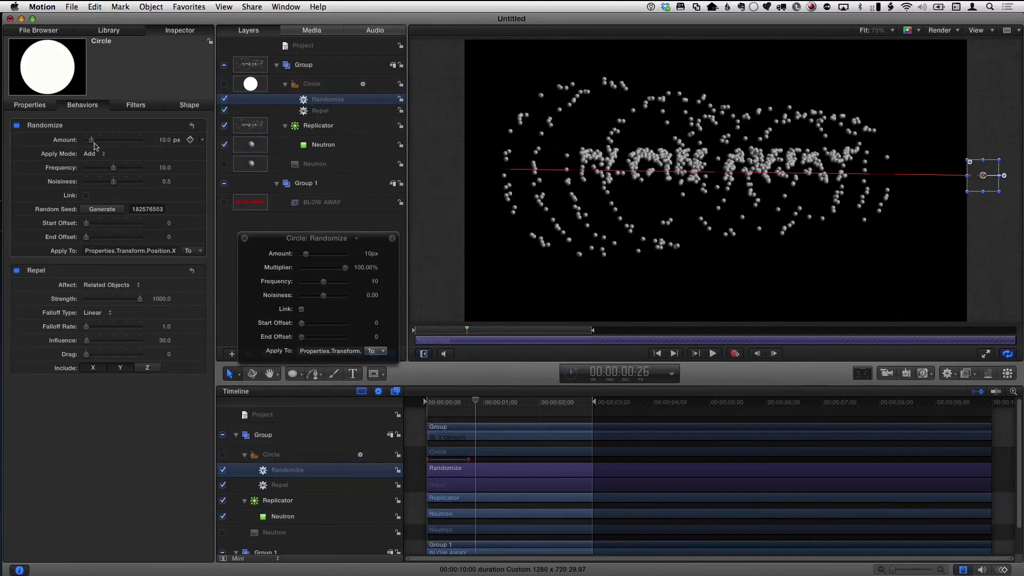
{"action": "left_click_drag", "start_coordinate": [94, 143], "coordinate": [133, 145]}
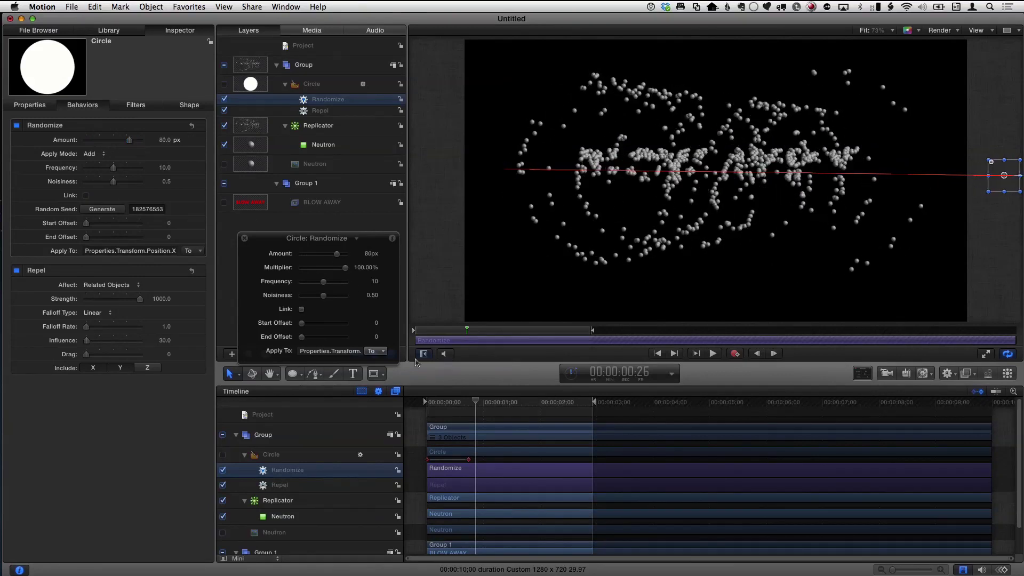
{"action": "key", "text": "Home"}
{"action": "key", "text": "space"}
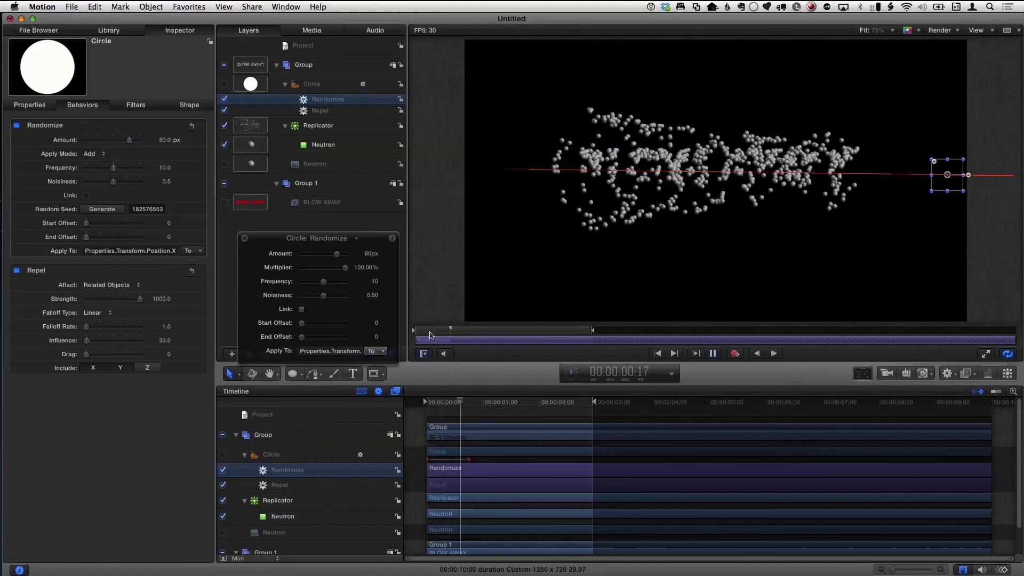
{"action": "key", "text": "space"}
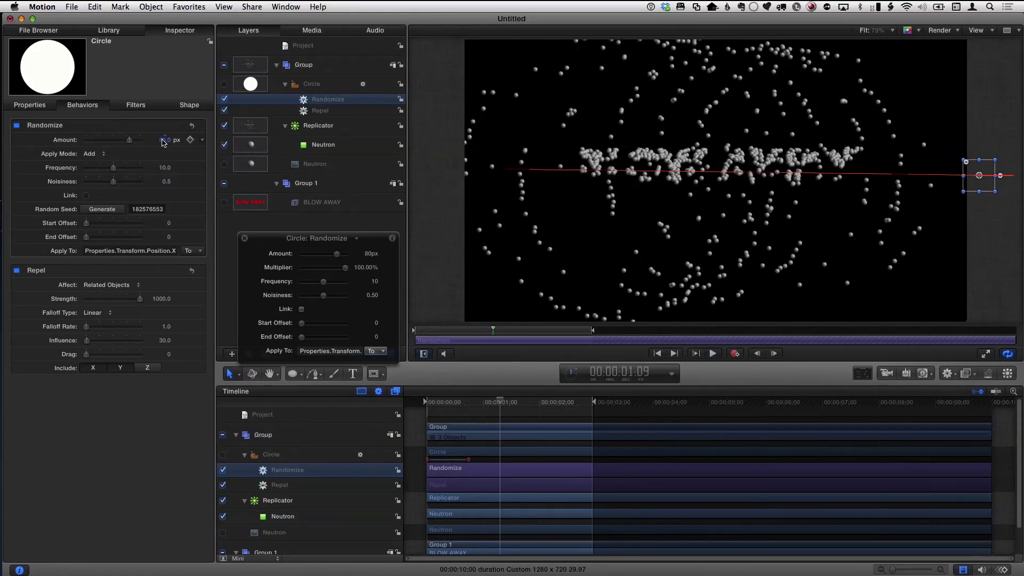
{"action": "left_click_drag", "start_coordinate": [163, 142], "coordinate": [181, 142]}
- Set the Randomize apply mode to Add and Subtract, keeping the amount at 126 px
{"action": "left_click", "coordinate": [92, 154]}
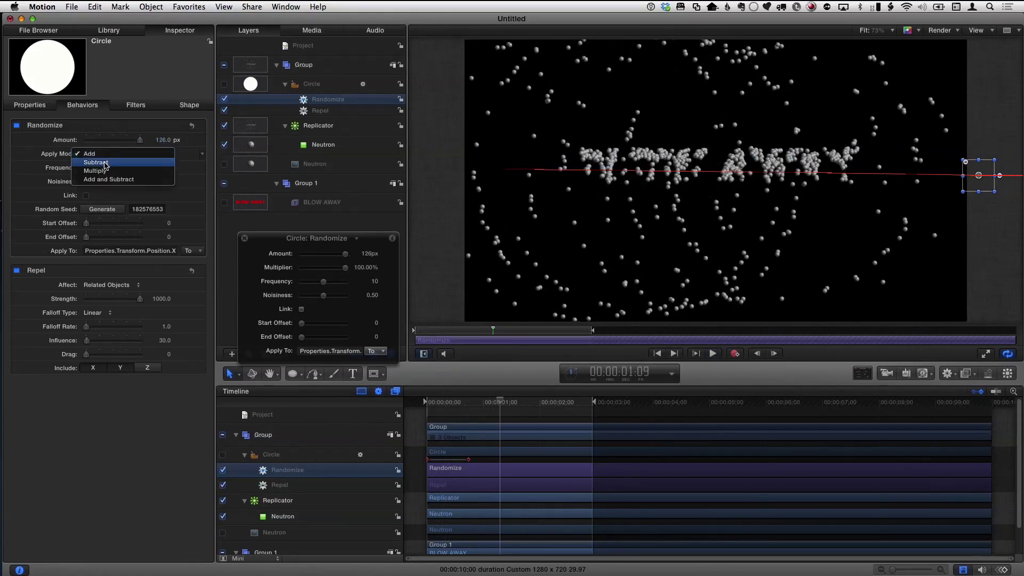
{"action": "left_click", "coordinate": [108, 179]}
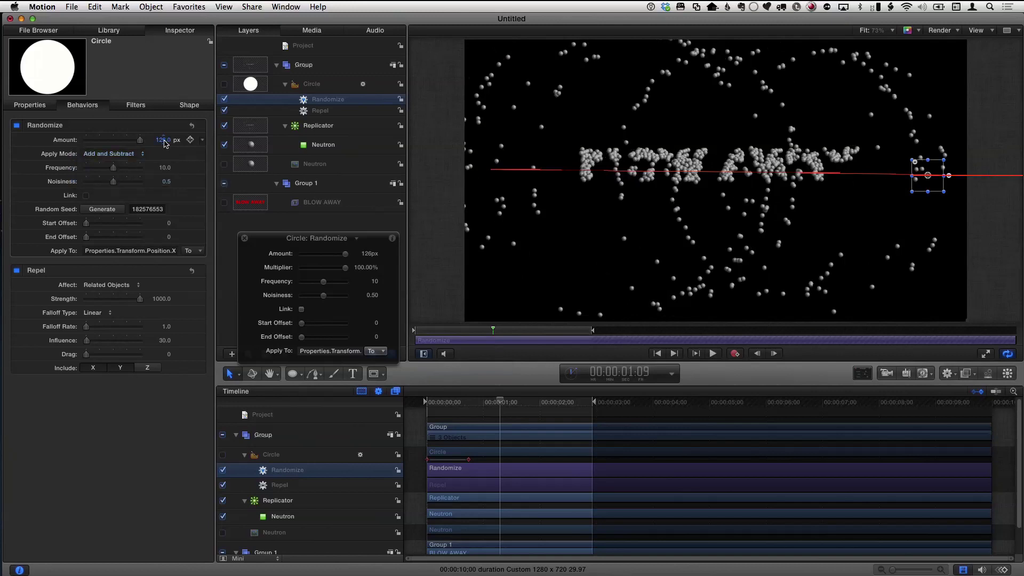
{"action": "left_click_drag", "start_coordinate": [163, 140], "coordinate": [190, 139]}
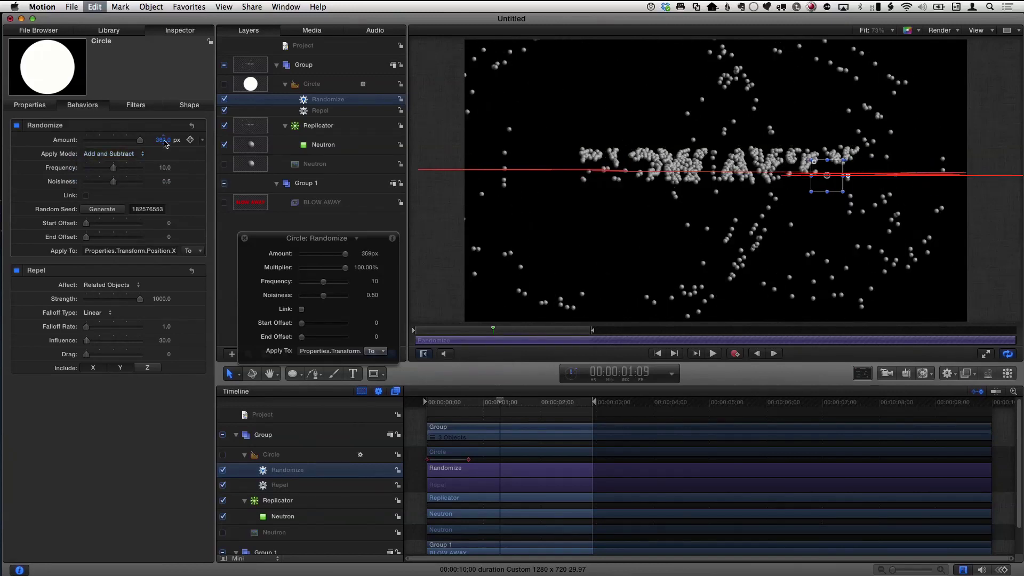
{"action": "key", "text": "super+z"}
- Retarget the Randomize behavior to Position Y and lower its amount to about 68 px
{"action": "left_click", "coordinate": [192, 253]}
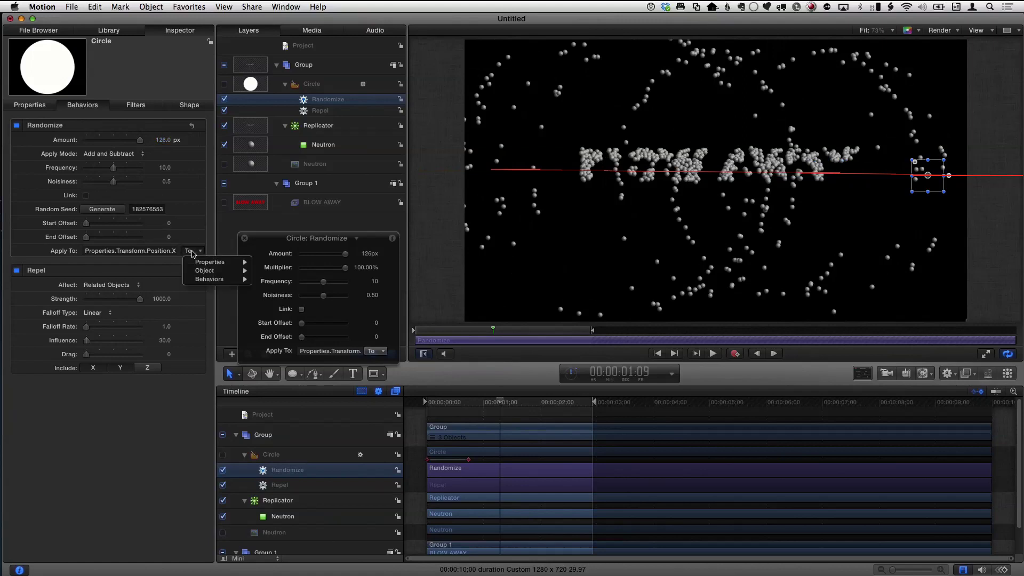
{"action": "mouse_move", "coordinate": [197, 262]}
{"action": "mouse_move", "coordinate": [283, 262]}
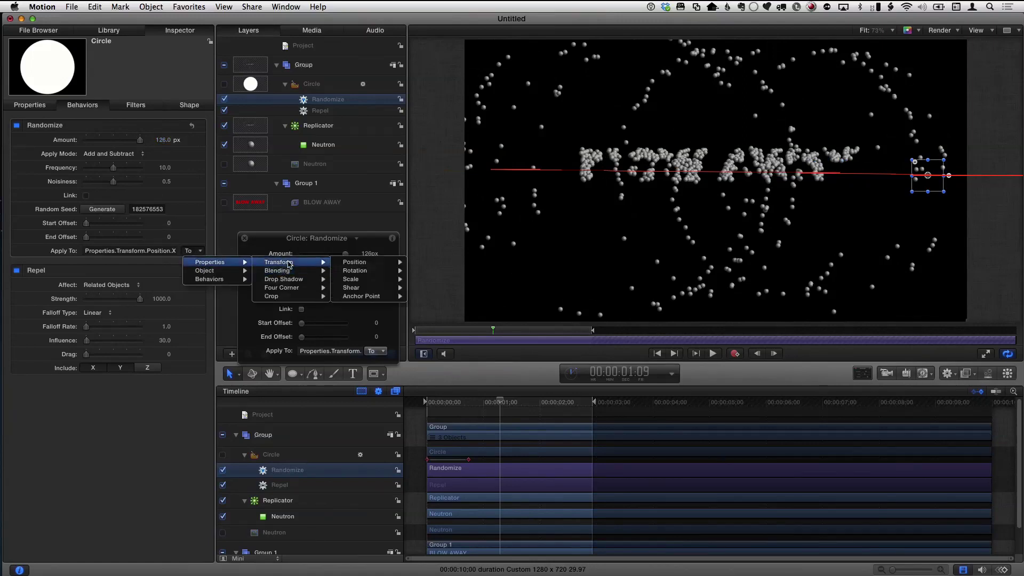
{"action": "mouse_move", "coordinate": [349, 262]}
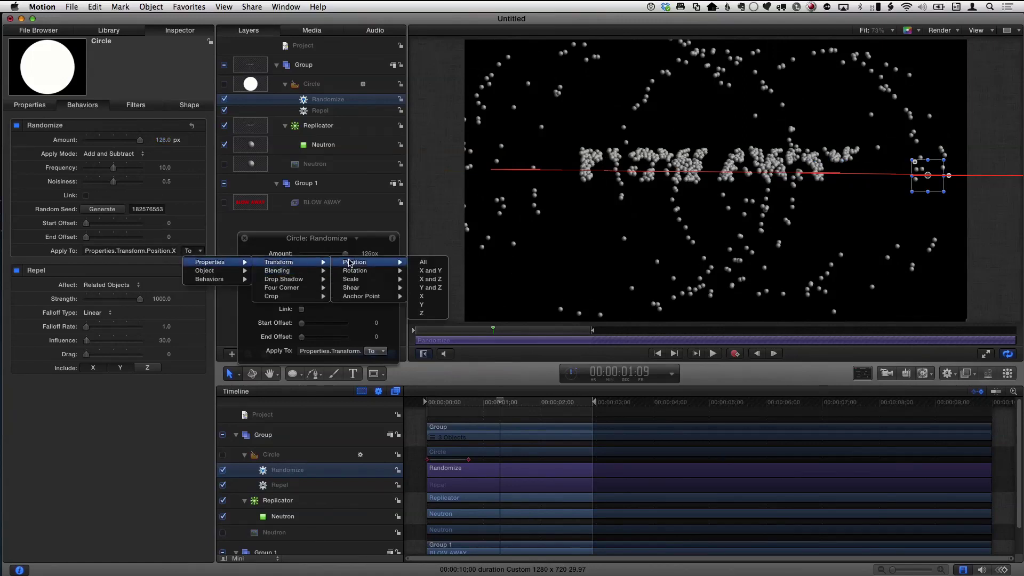
{"action": "left_click", "coordinate": [428, 304]}
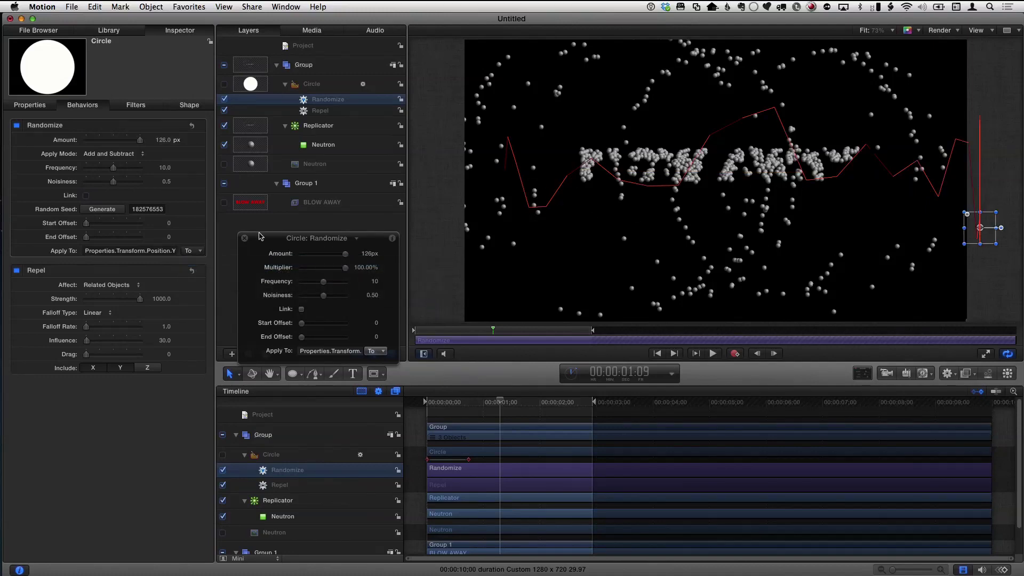
{"action": "mouse_move", "coordinate": [163, 144]}
{"action": "left_mouse_down"}
{"action": "mouse_move", "coordinate": [135, 145]}
{"action": "mouse_move", "coordinate": [165, 140]}
{"action": "left_mouse_up"}
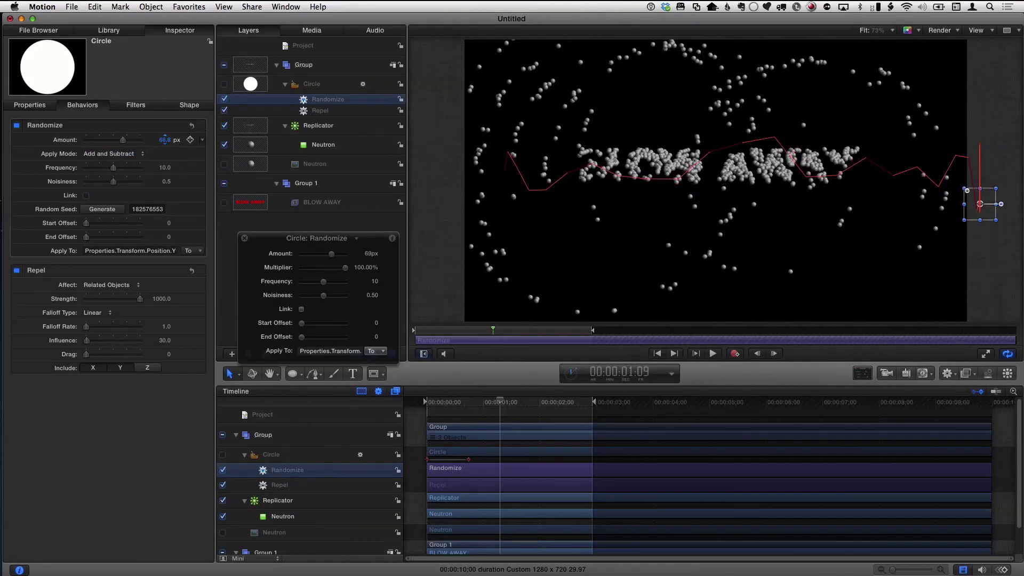
{"action": "left_click", "coordinate": [321, 223]}
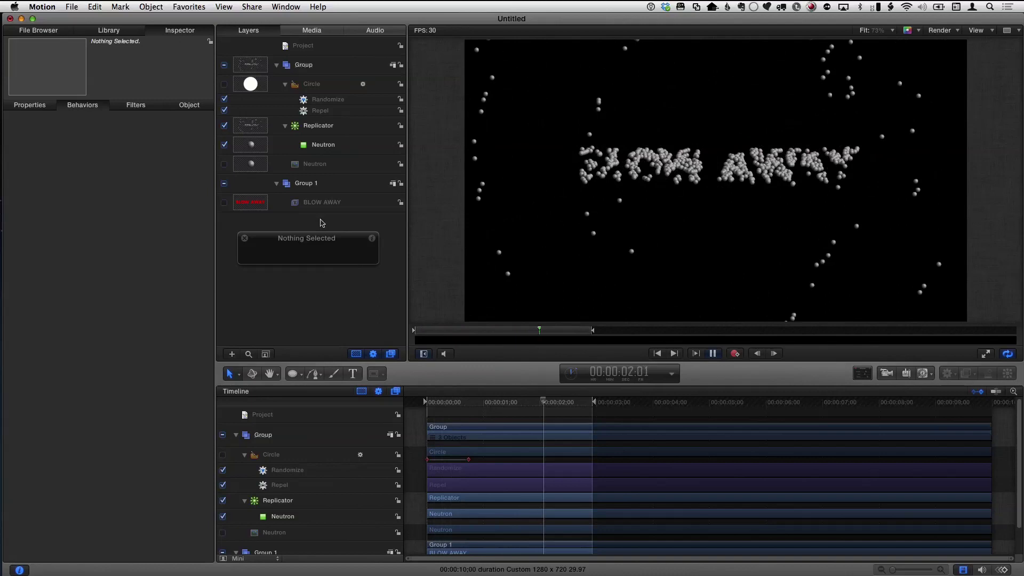
- Raise the Repel Strength to 5000, scrub to check the effect, and start adding a camera
{"action": "left_click", "coordinate": [320, 110]}
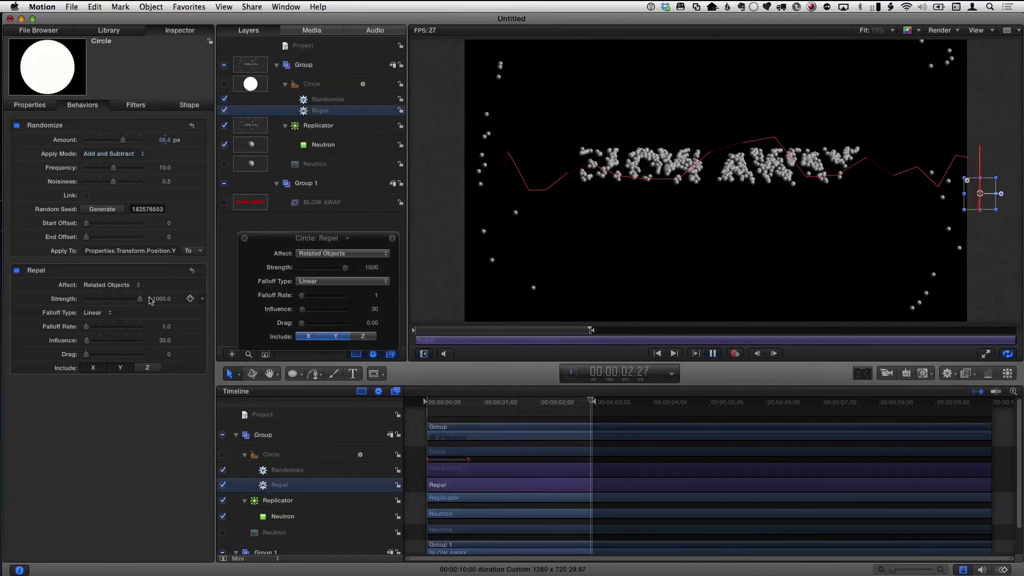
{"action": "left_click", "coordinate": [160, 299]}
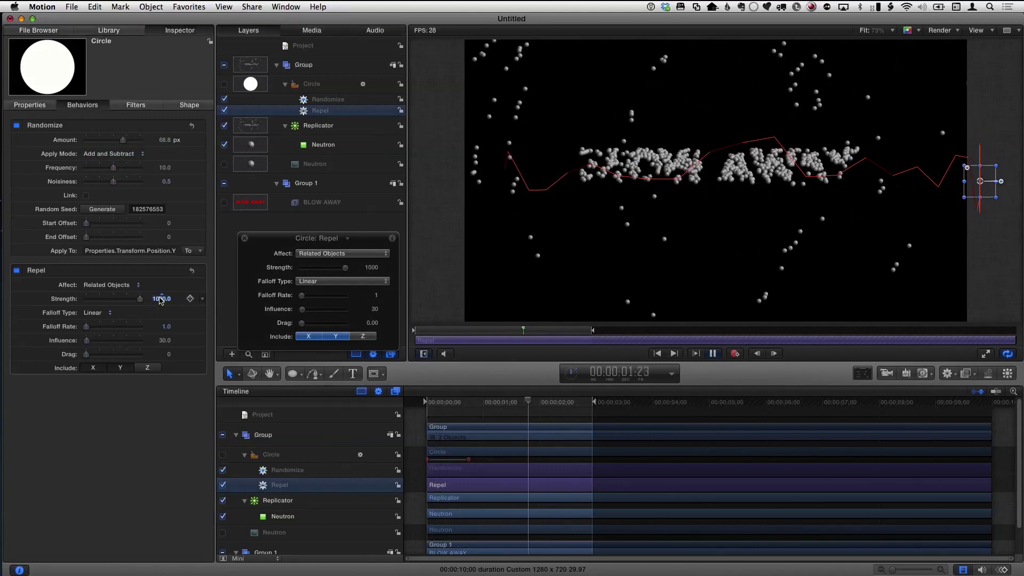
{"action": "type", "text": "30000"}
{"action": "key", "text": "Return"}
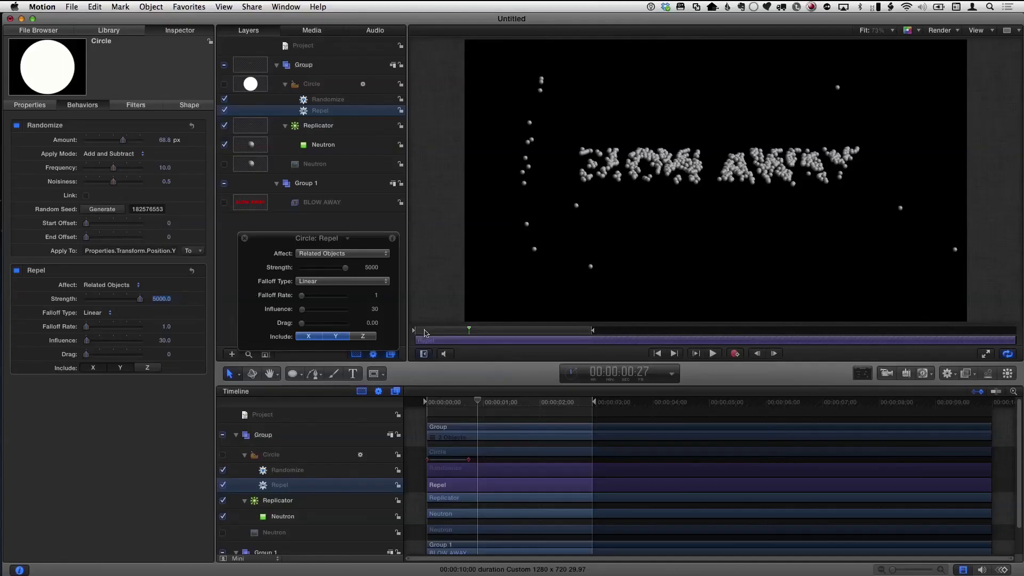
{"action": "left_click_drag", "start_coordinate": [461, 333], "coordinate": [437, 338]}
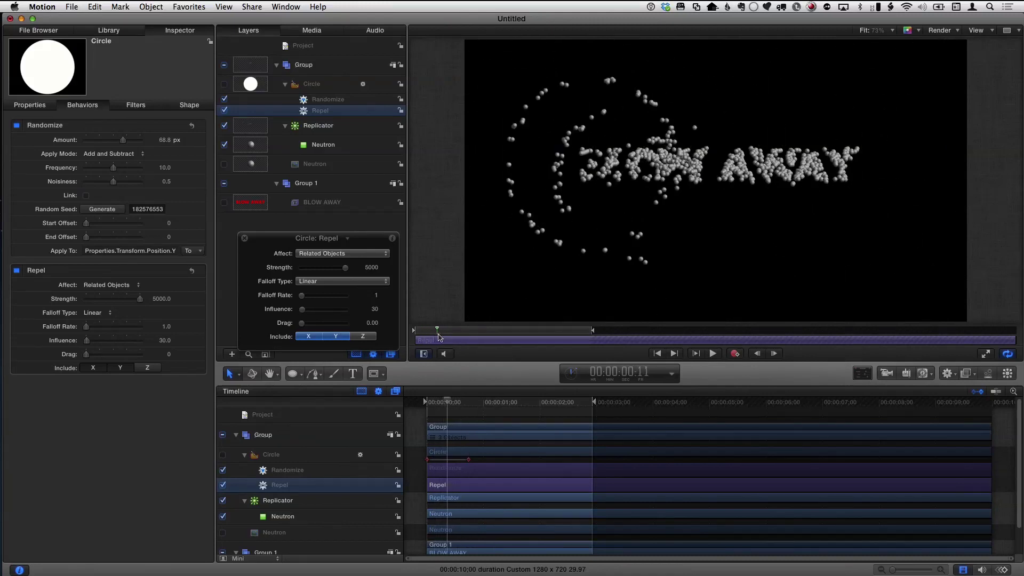
{"action": "left_click", "coordinate": [888, 371]}
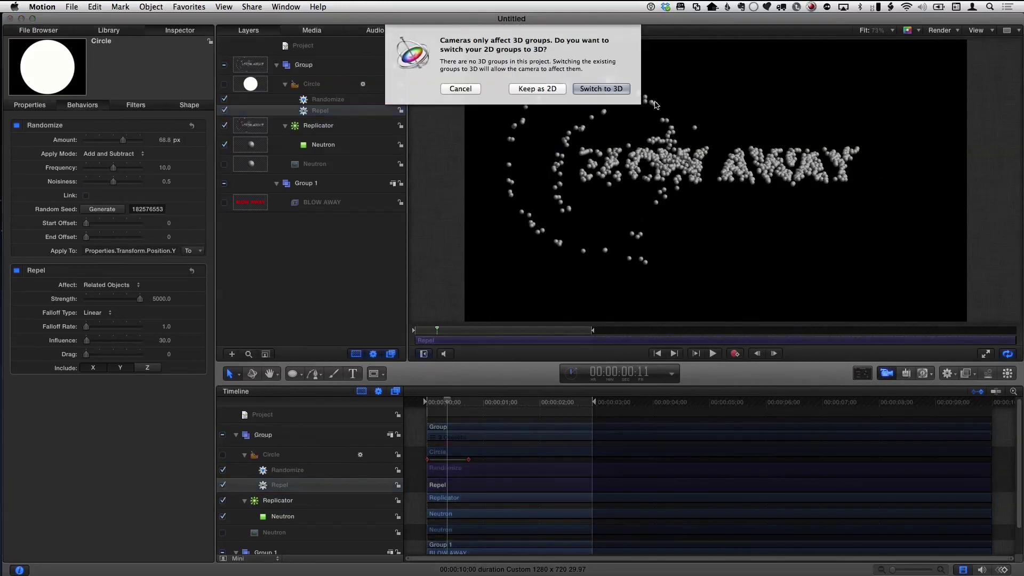
- Add the camera with the groups switched to 3D and enable 3D on the Replicator
{"action": "left_click", "coordinate": [615, 88]}
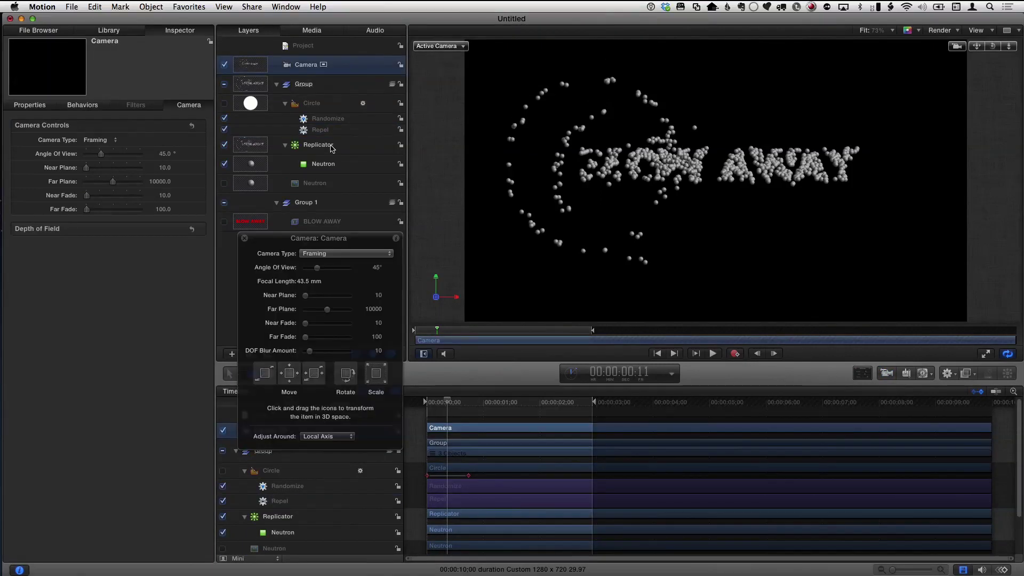
{"action": "left_click", "coordinate": [332, 148]}
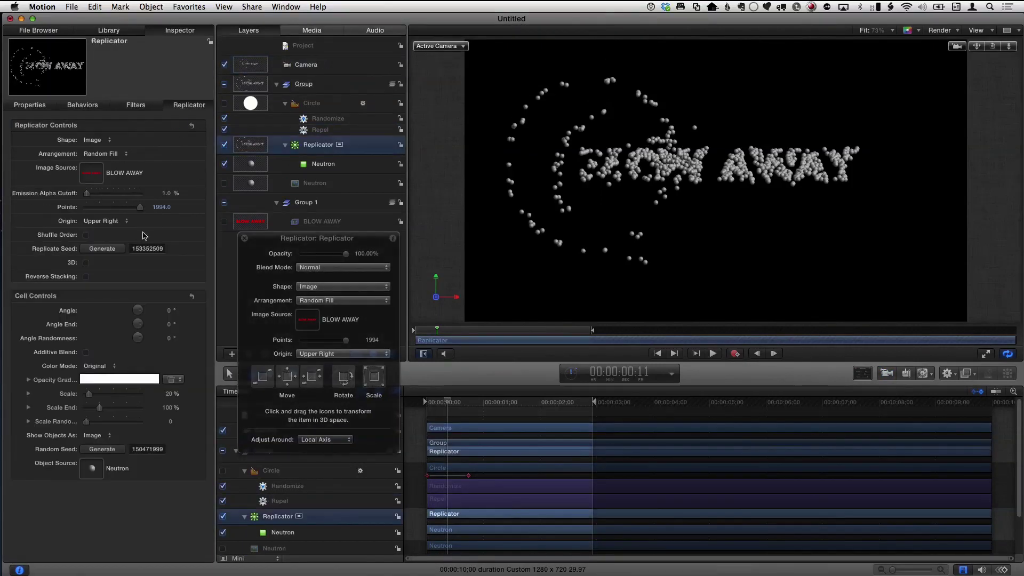
{"action": "left_click", "coordinate": [85, 263]}
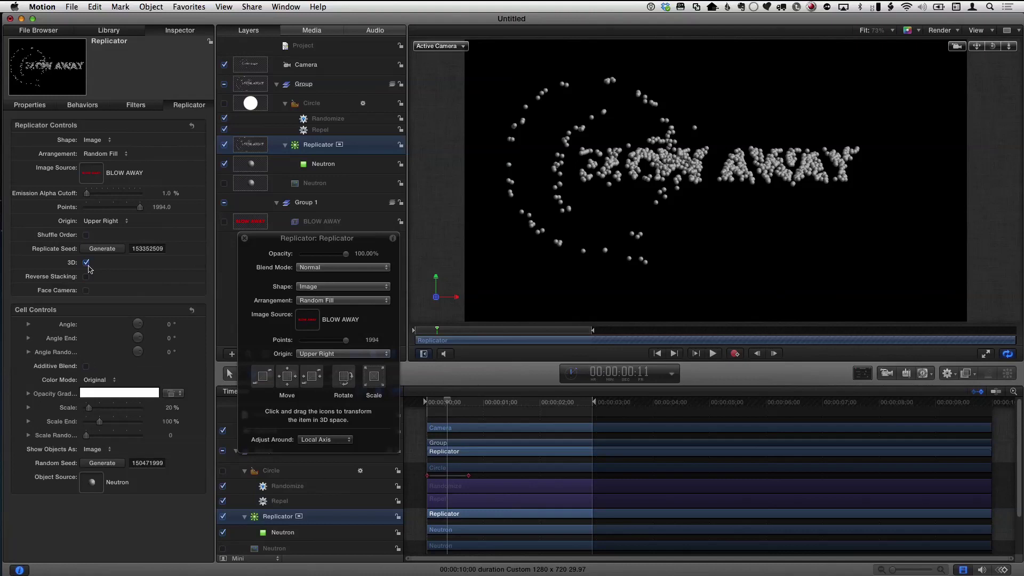
- Select the Repel behavior, move its HUD aside, and reveal the Group 1 and BLOW AWAY layers
{"action": "left_click", "coordinate": [324, 131]}
{"action": "left_click_drag", "start_coordinate": [285, 244], "coordinate": [230, 209]}
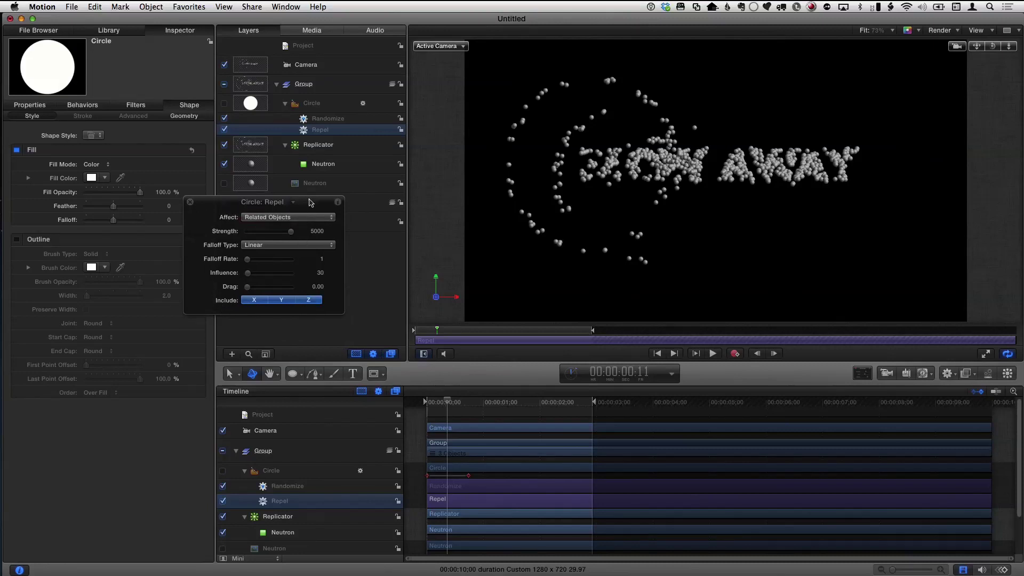
{"action": "left_click_drag", "start_coordinate": [311, 202], "coordinate": [312, 241]}
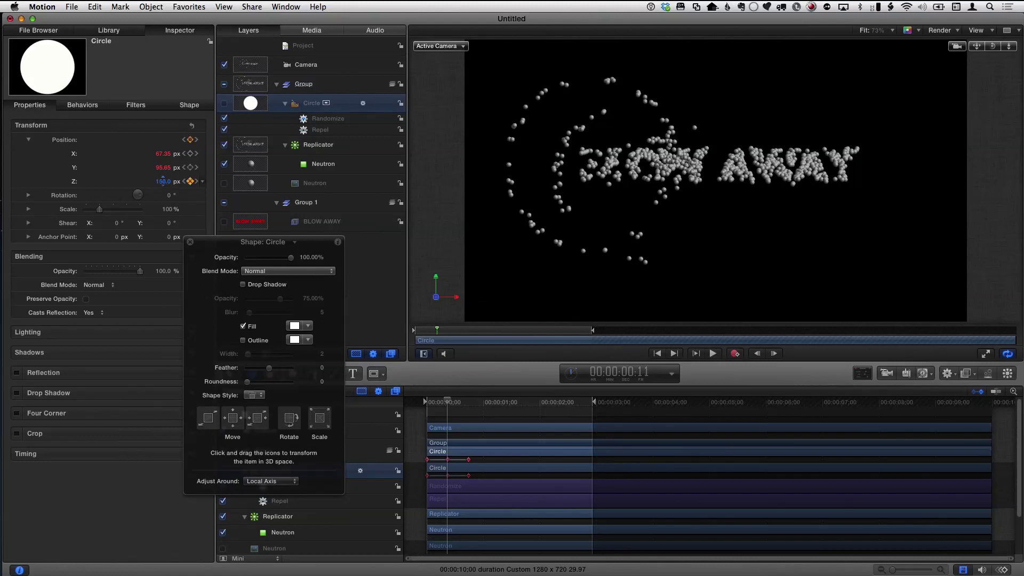
- Set the circle's Position Z to 15 px and orbit the view to see the depth scattering
{"action": "left_click_drag", "start_coordinate": [163, 182], "coordinate": [184, 182]}
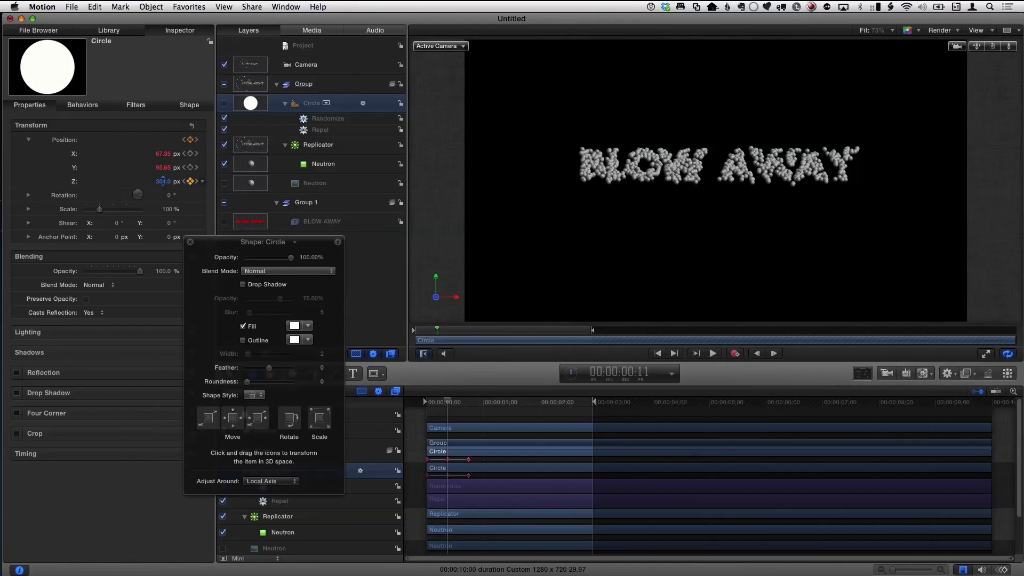
{"action": "left_click", "coordinate": [163, 181]}
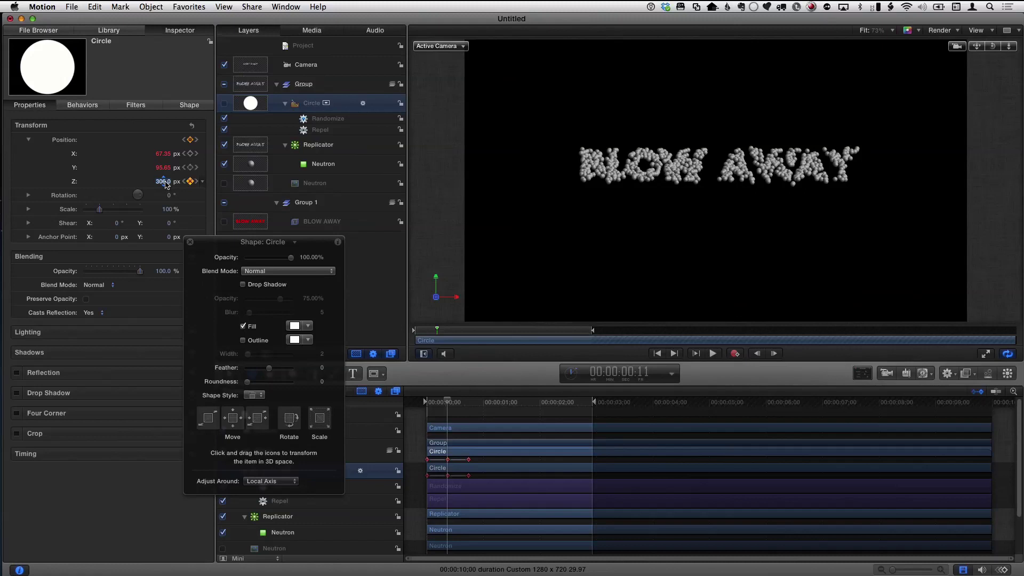
{"action": "type", "text": "15"}
{"action": "key", "text": "Return"}
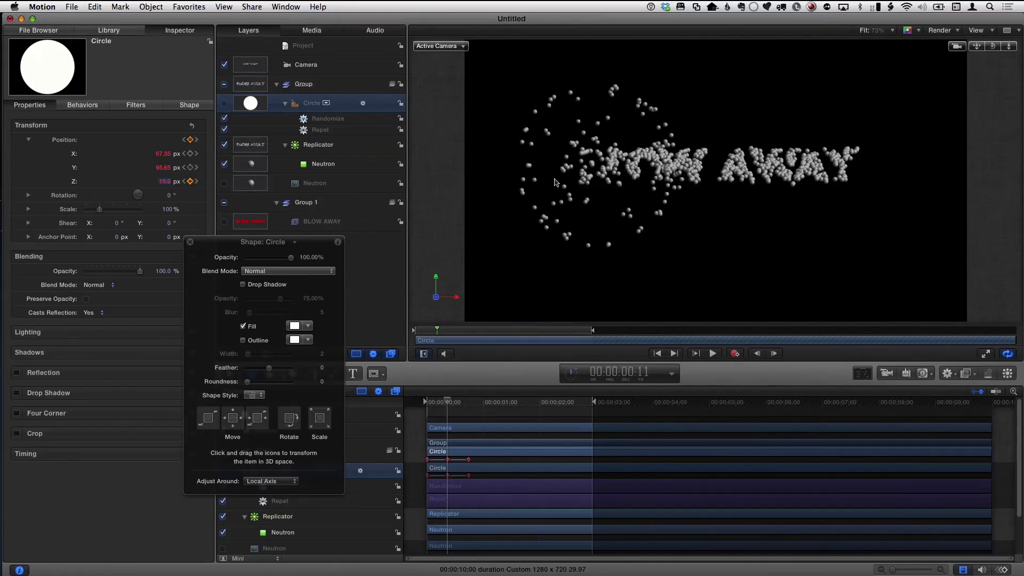
{"action": "left_click", "coordinate": [991, 47]}
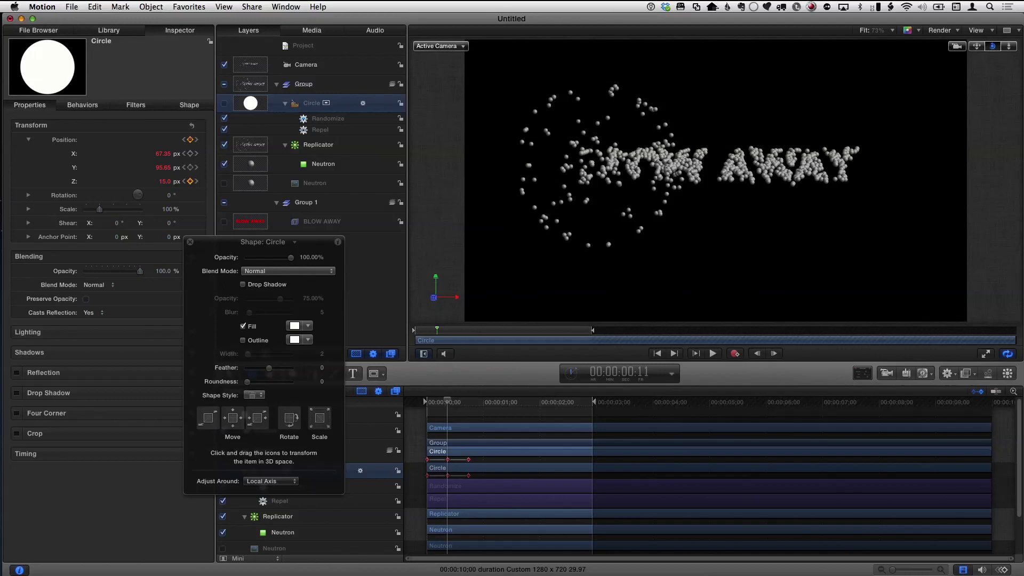
{"action": "left_click_drag", "start_coordinate": [992, 47], "coordinate": [1019, 45]}
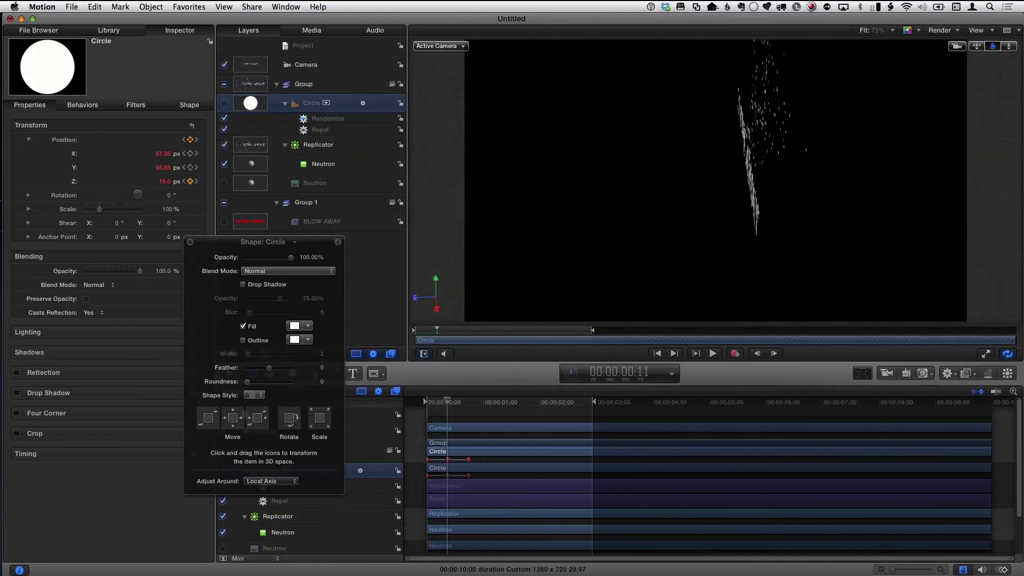
- Orbit further around the BLOW AWAY text, return to frame one, and dolly the camera closer
{"action": "left_click_drag", "start_coordinate": [1020, 45], "coordinate": [1020, 46]}
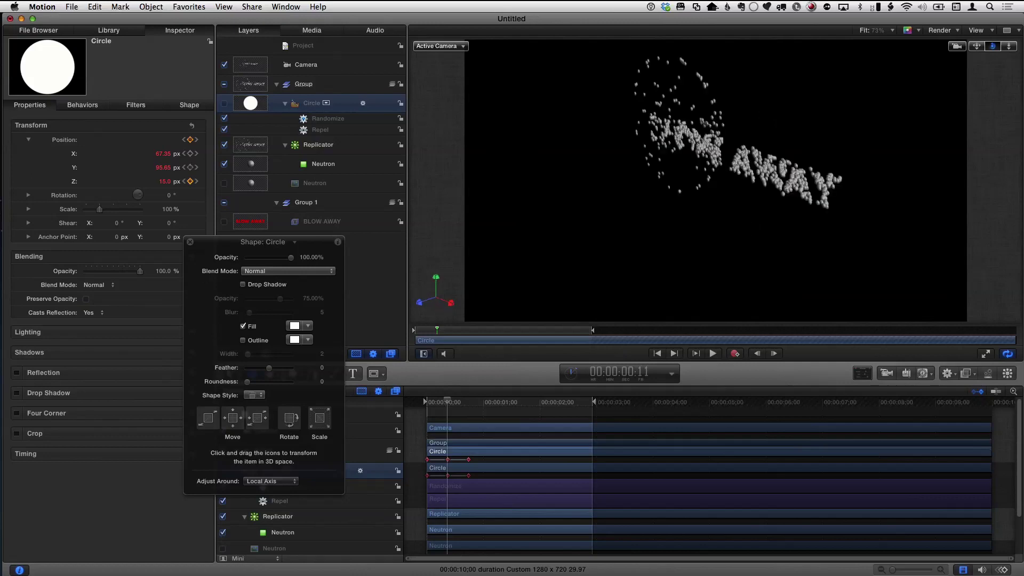
{"action": "left_click", "coordinate": [659, 355]}
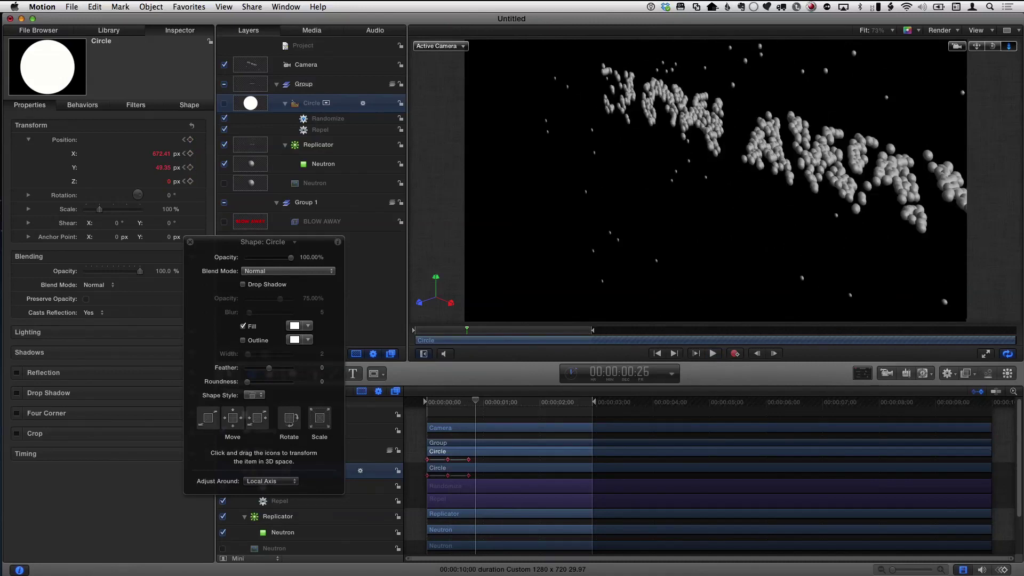
{"action": "left_click_drag", "start_coordinate": [1008, 46], "coordinate": [976, 46]}
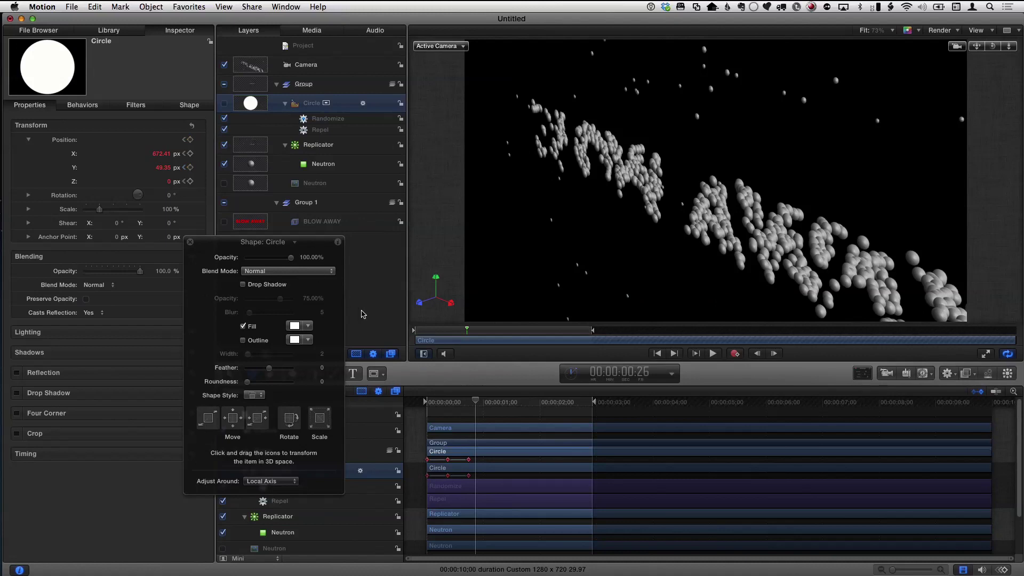
- Enter -10 px for the circle's Position Z, then scrub and play back from the start
{"action": "left_click", "coordinate": [169, 182]}
{"action": "type", "text": "-10"}
{"action": "key", "text": "Return"}
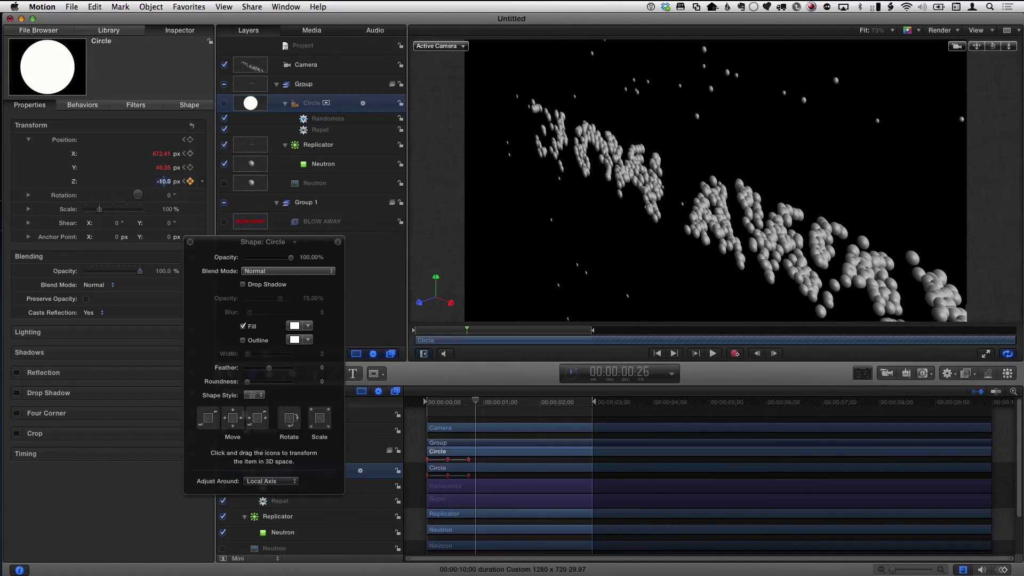
{"action": "left_click_drag", "start_coordinate": [467, 330], "coordinate": [418, 334]}
{"action": "key", "text": "space"}
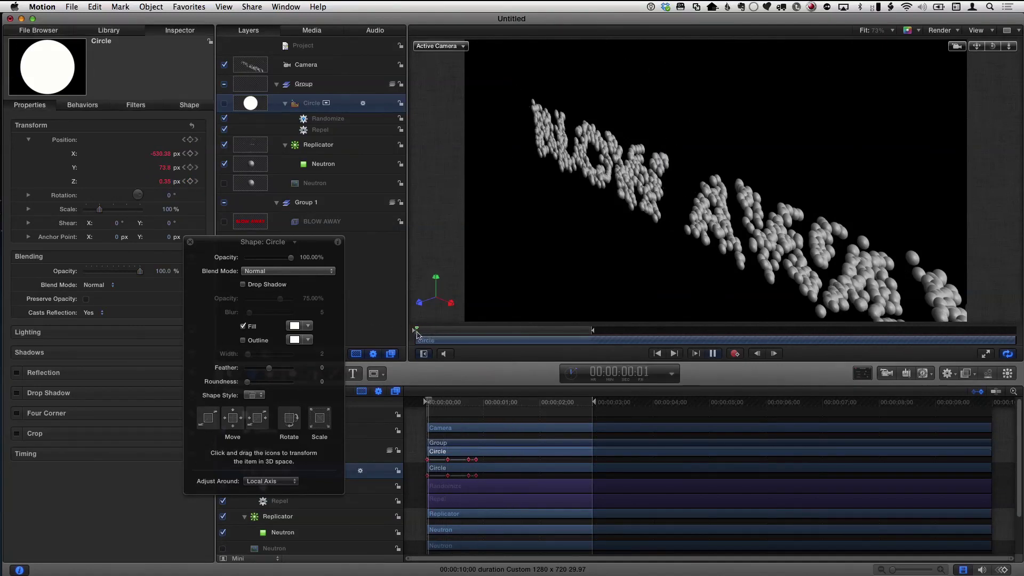